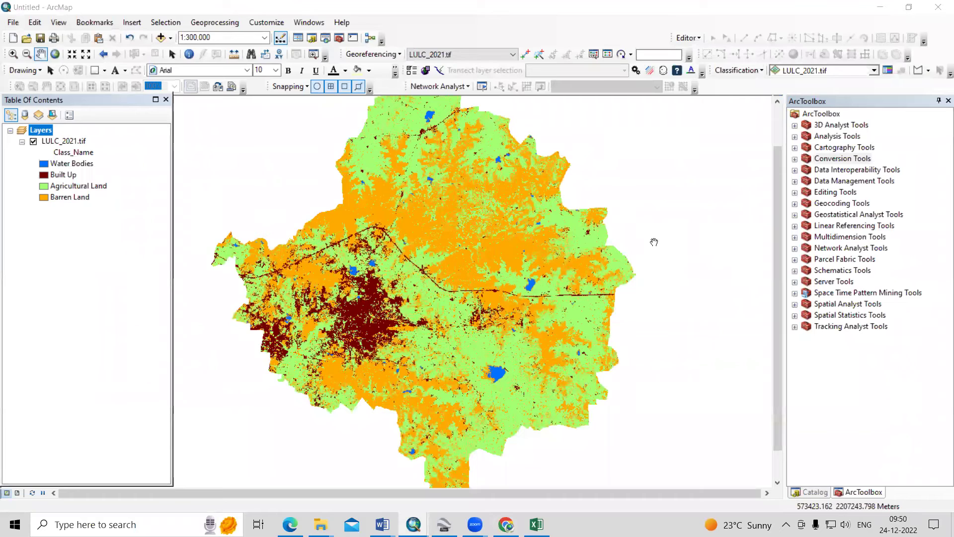
left_click_drag(392, 327, 426, 315)
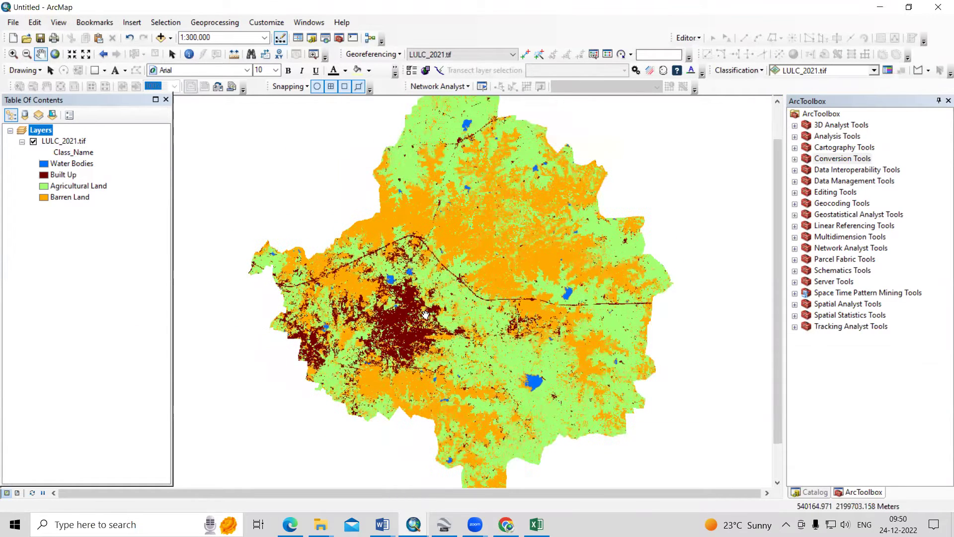
scroll(426, 315, "up", 1)
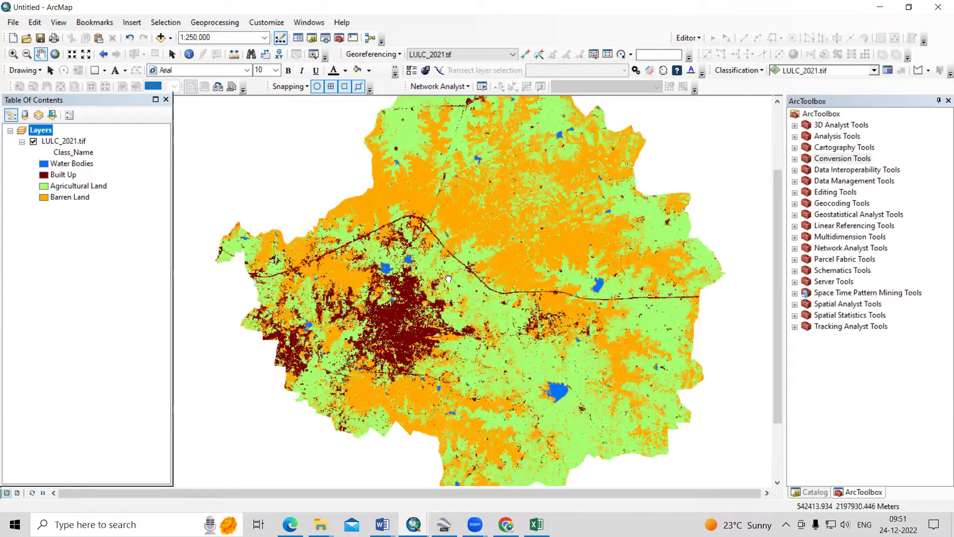
left_click_drag(445, 336, 434, 352)
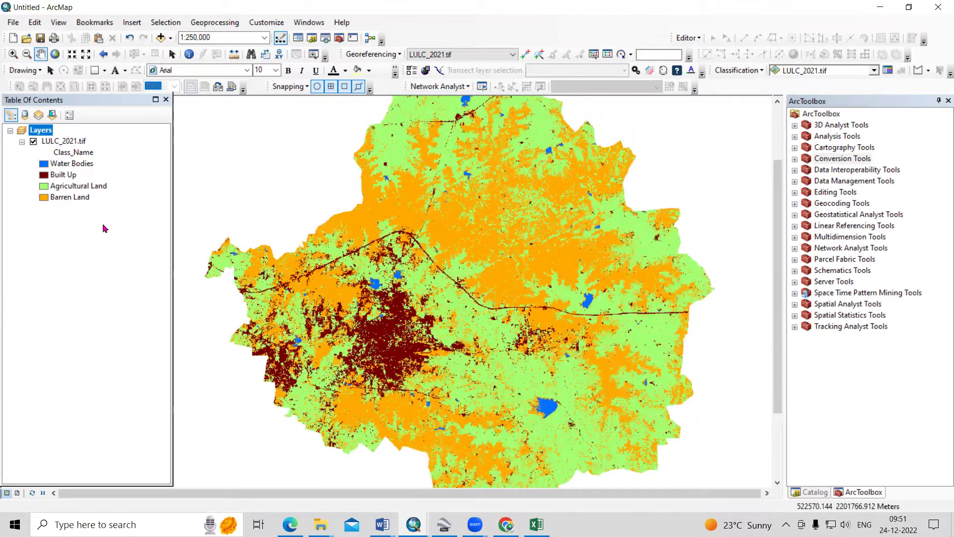
left_click(55, 144)
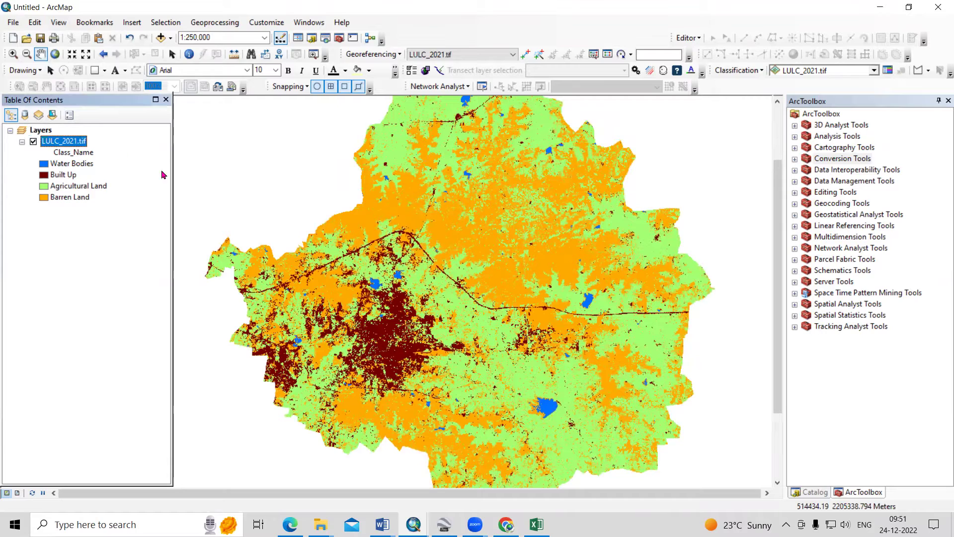
- Switch to Chrome, look over the GIS tutorials on the YouTube channel's home page, and return to ArcMap
mouse_move(506, 524)
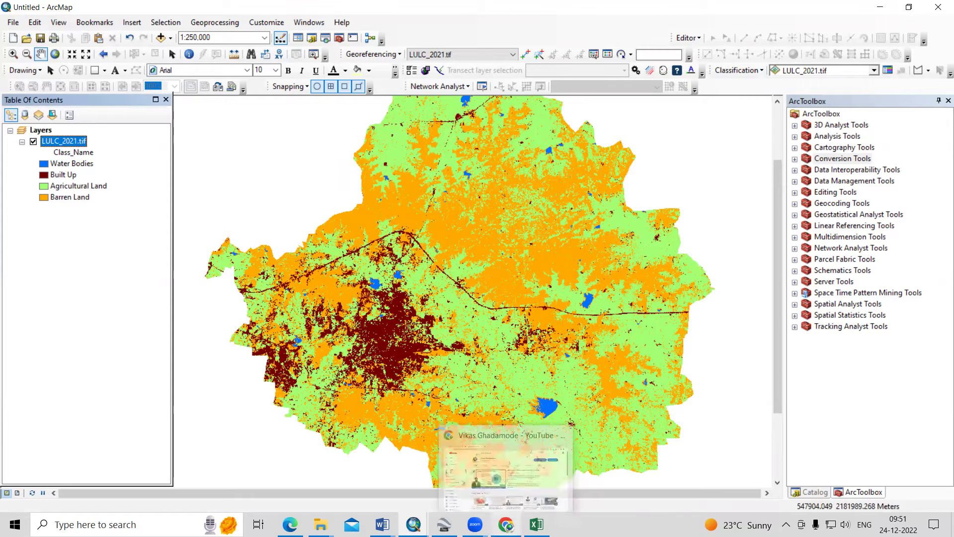
left_click(502, 493)
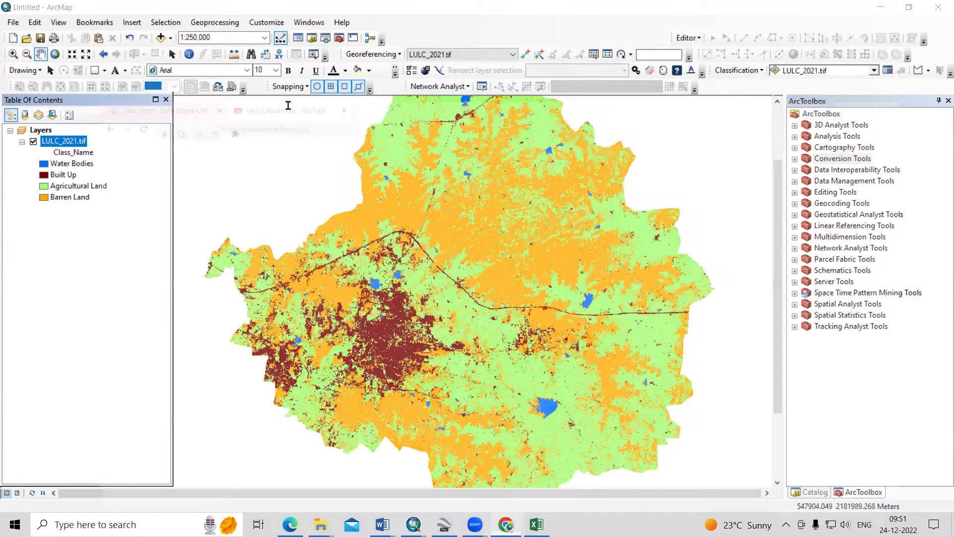
scroll(230, 447, "down", 1)
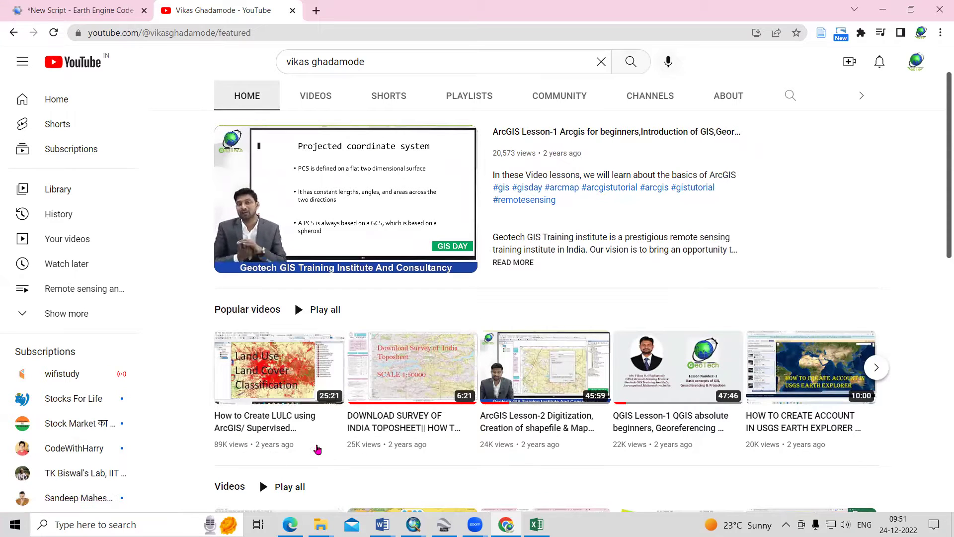
scroll(337, 441, "up", 2)
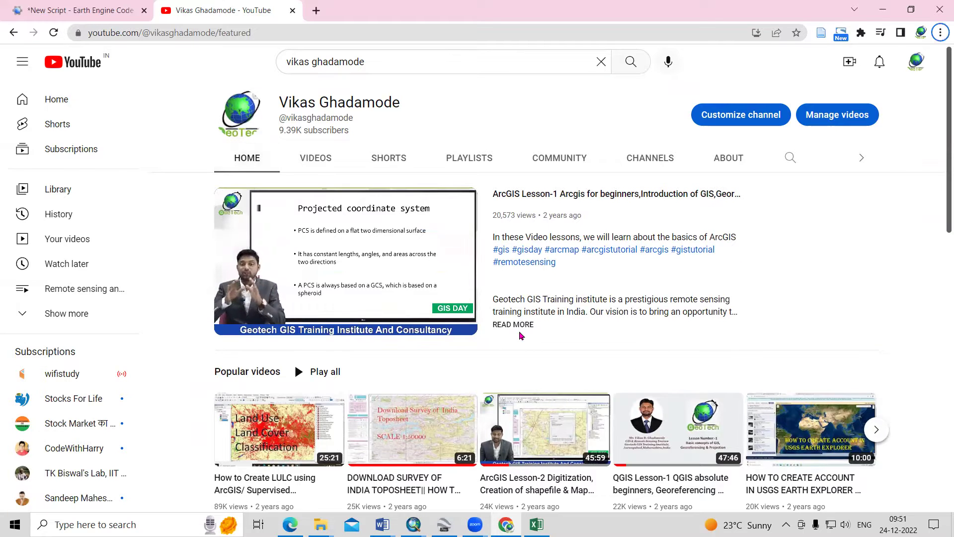
key("alt+Tab")
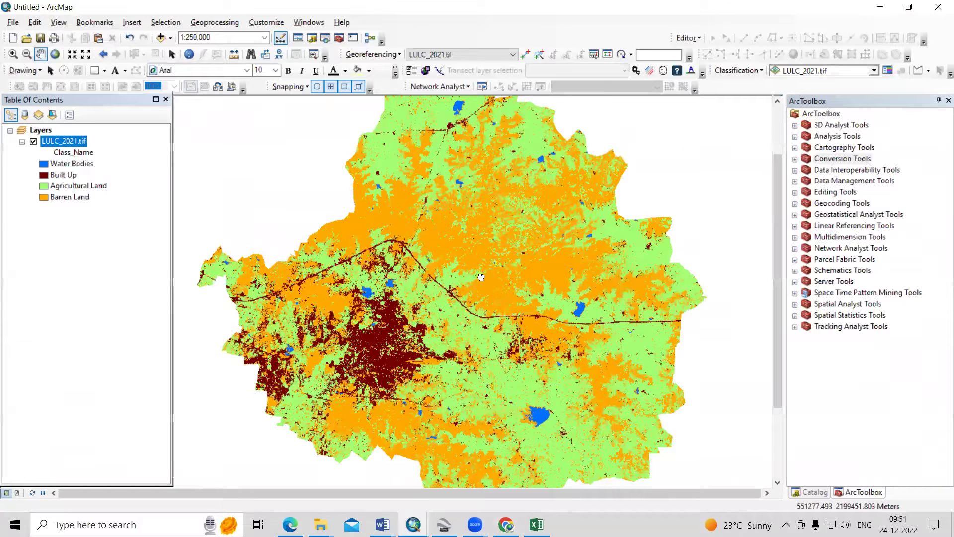
scroll(412, 296, "up", 3)
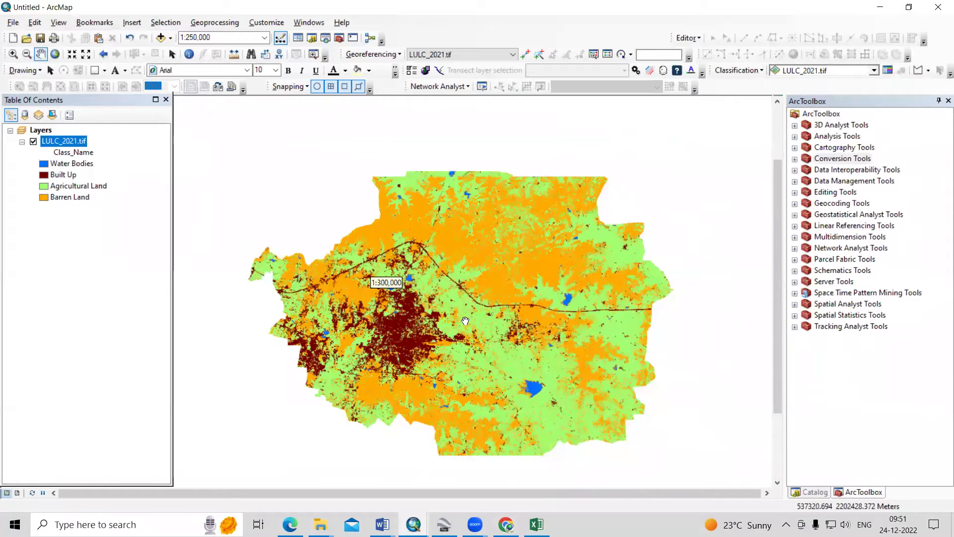
scroll(384, 310, "down", 1)
scroll(382, 310, "down", 2)
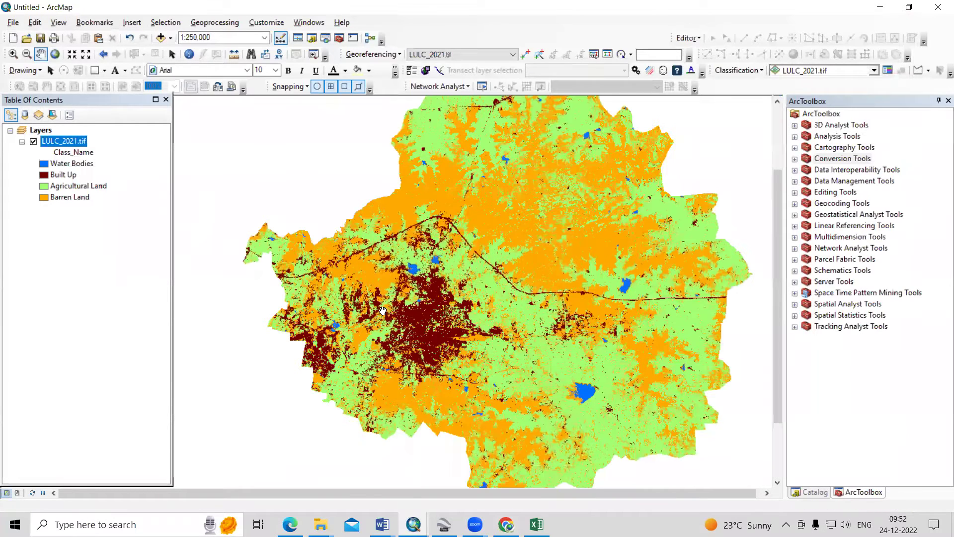
left_click_drag(511, 275, 470, 274)
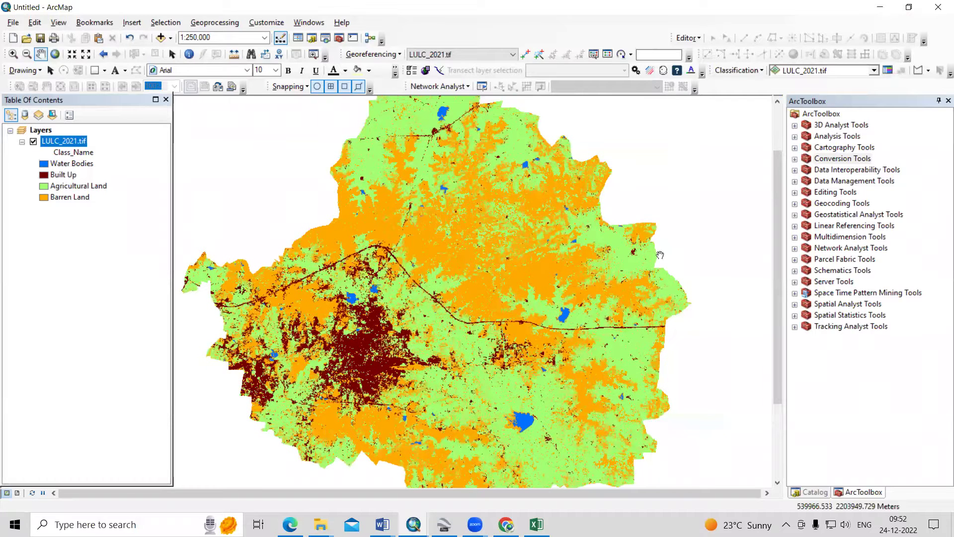
- Open the attribute table of the LULC_2021.tif layer and move it aside to uncover the map
left_click(72, 143)
right_click(73, 143)
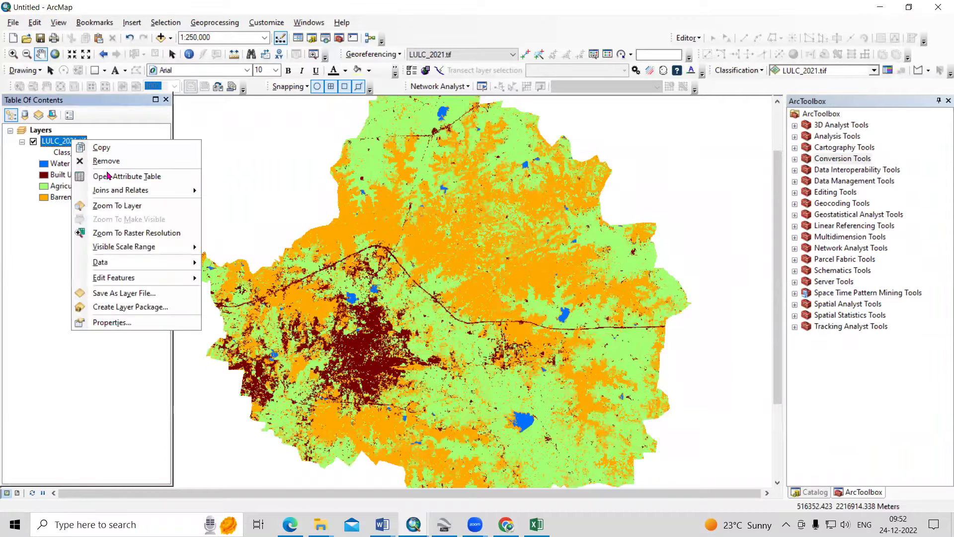
left_click(111, 177)
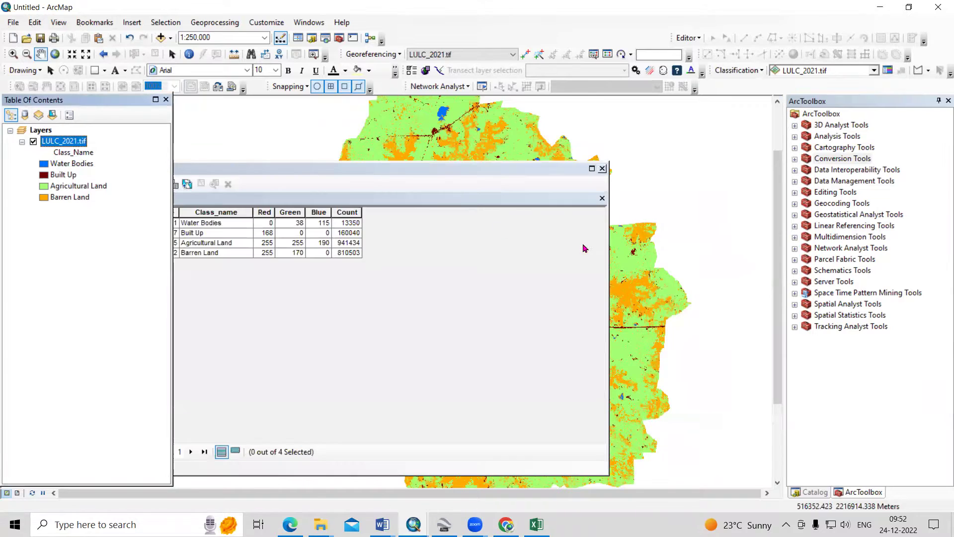
left_click_drag(373, 172, 616, 176)
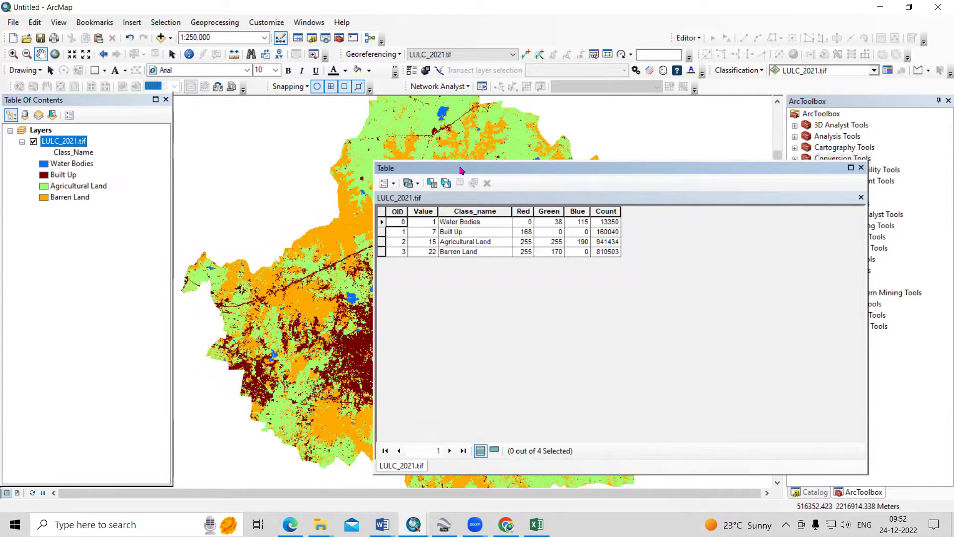
left_click_drag(558, 170, 656, 171)
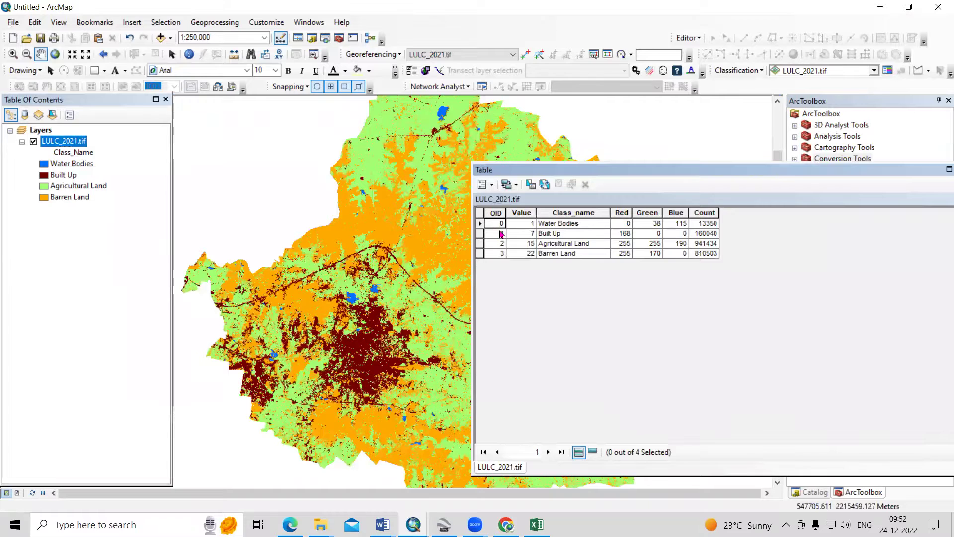
- Highlight the Water Bodies, Built Up, Agricultural Land and Barren Land records one after another, clear the selection and close the attribute table
left_click(480, 225)
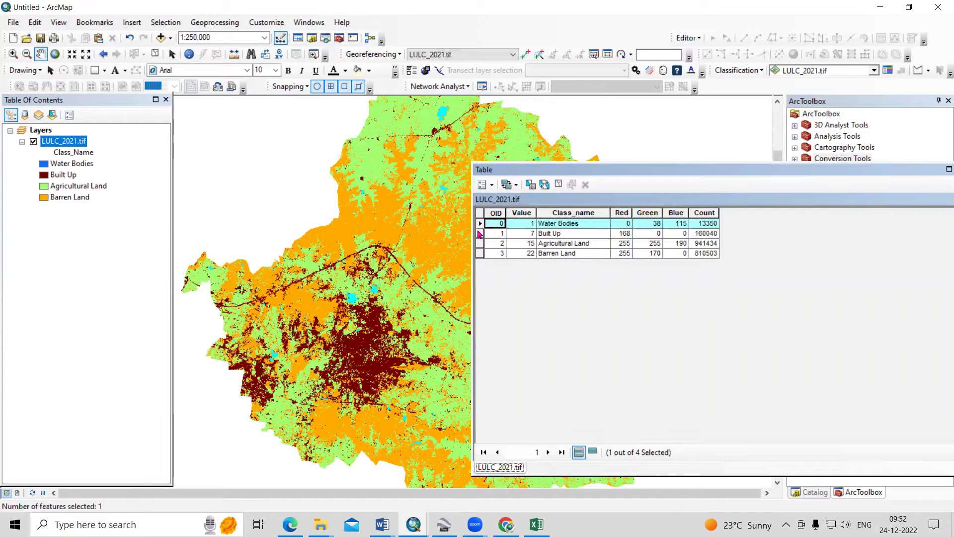
left_click(480, 234)
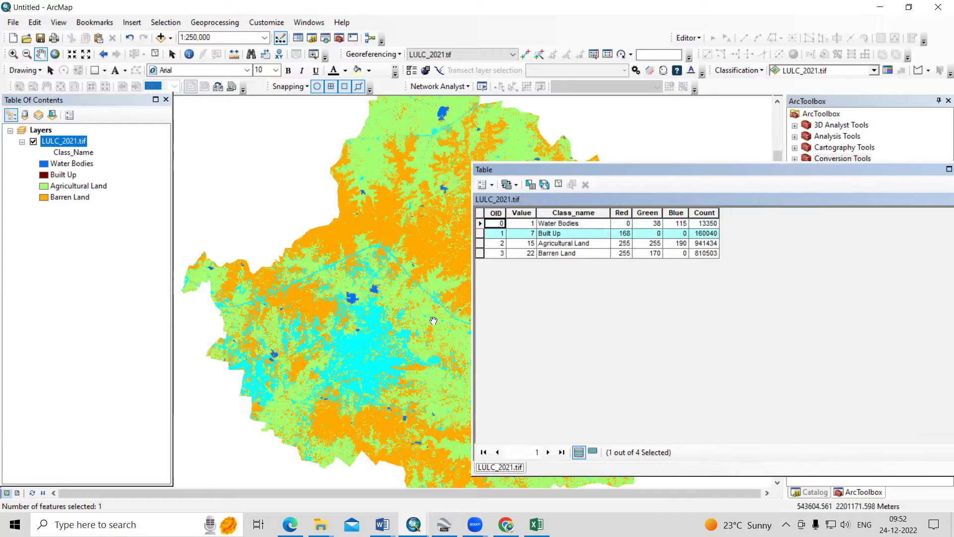
left_click(481, 243)
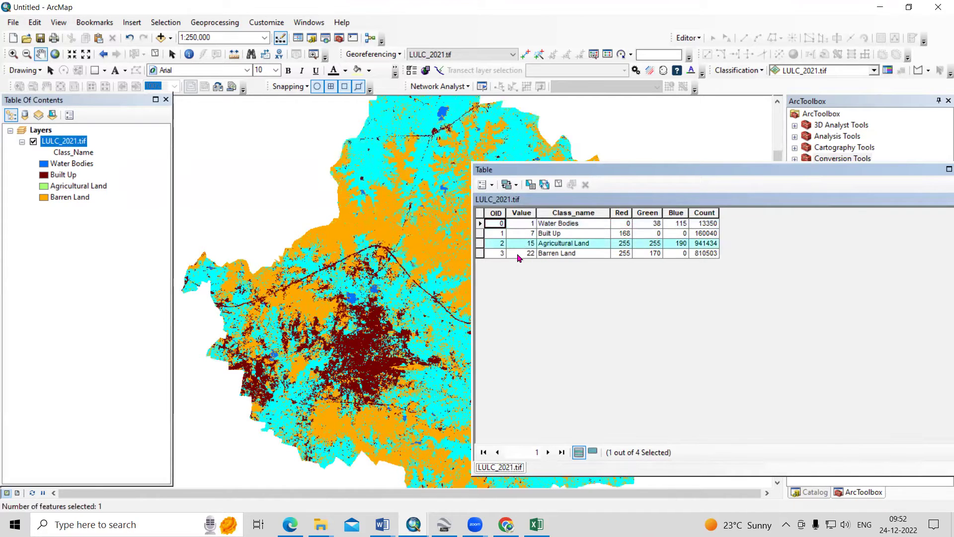
left_click(481, 254)
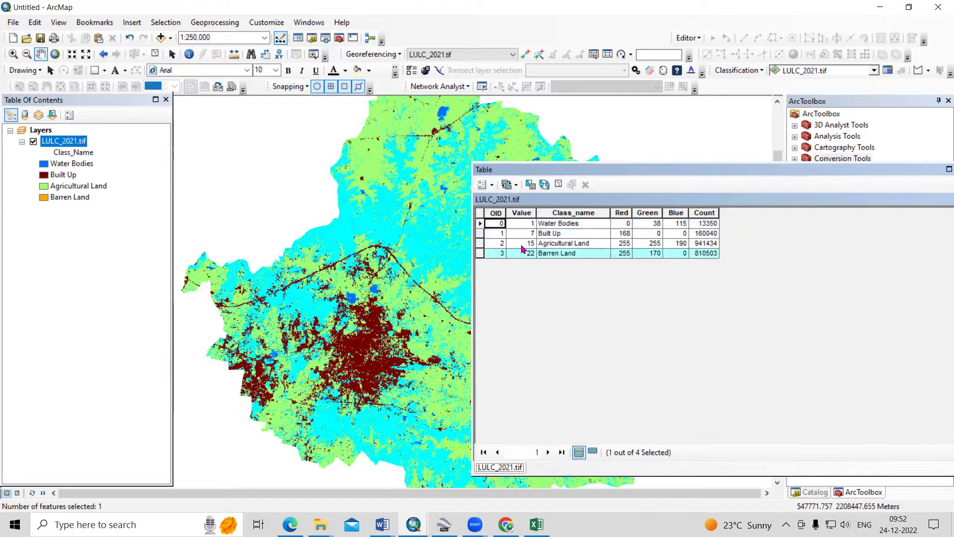
left_click(155, 54)
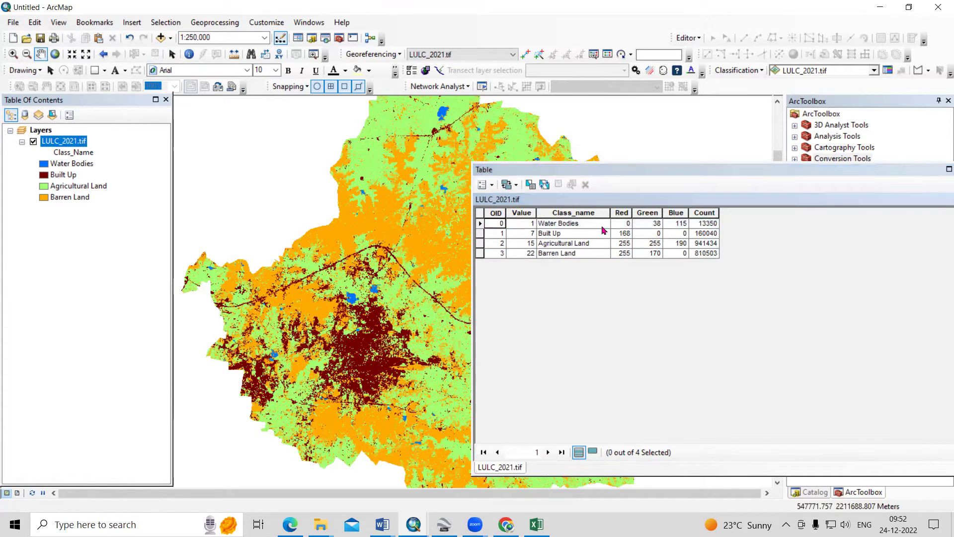
left_click_drag(591, 174, 420, 175)
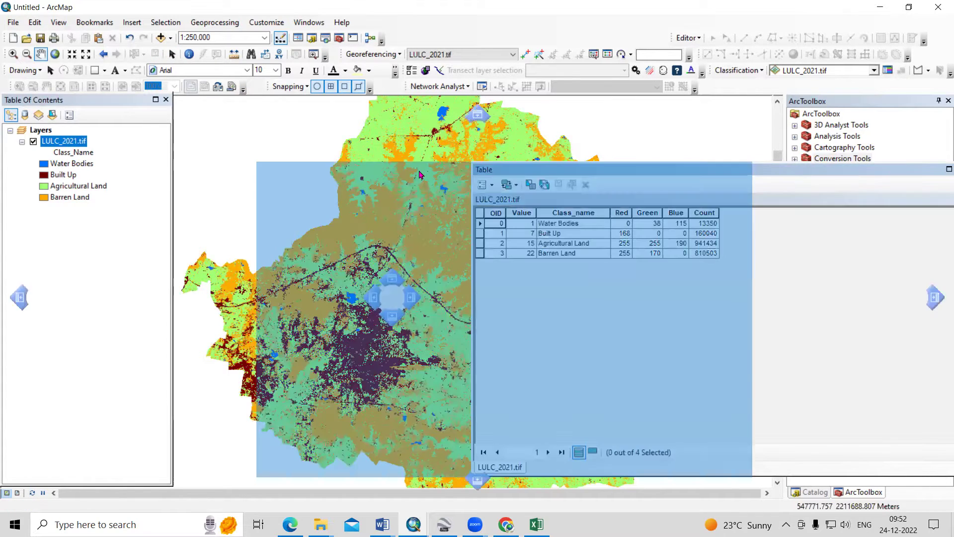
left_click_drag(636, 180, 636, 180)
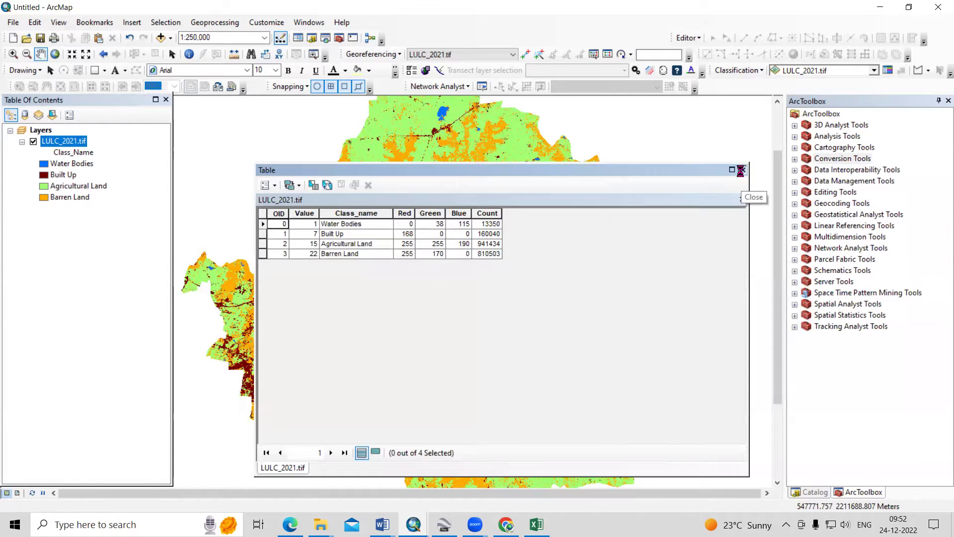
left_click(744, 169)
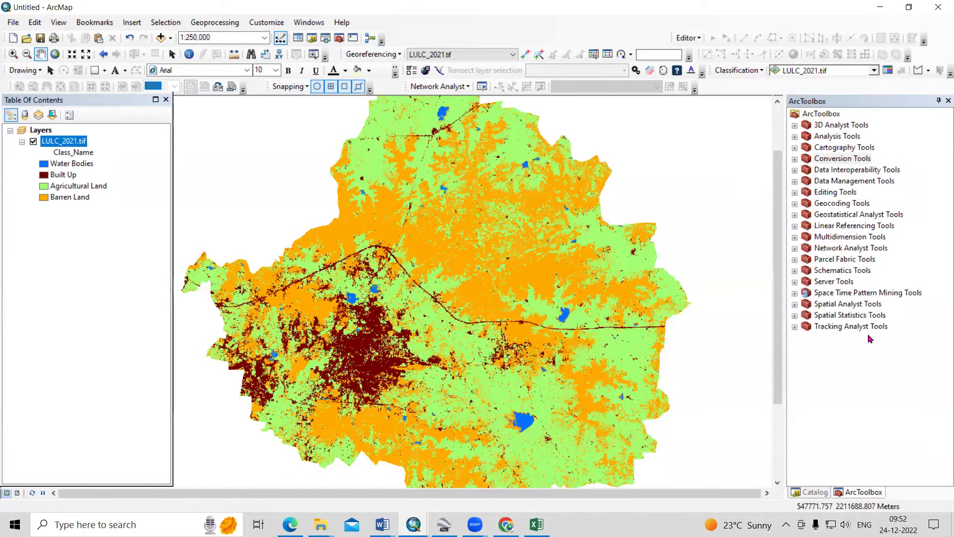
- Open the Create Accuracy Assessment Points tool from the Segmentation and Classification toolset of Spatial Analyst Tools
double_click(845, 305)
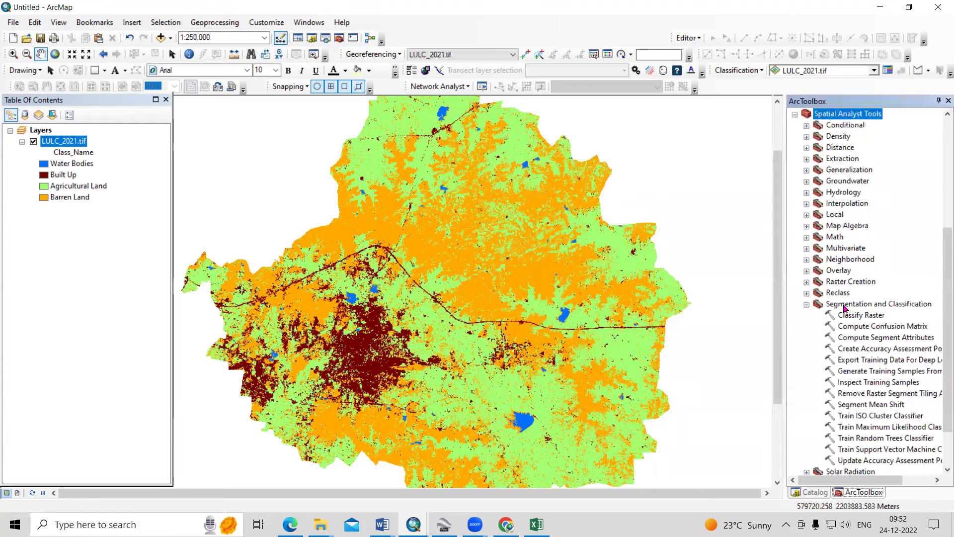
left_click(806, 305)
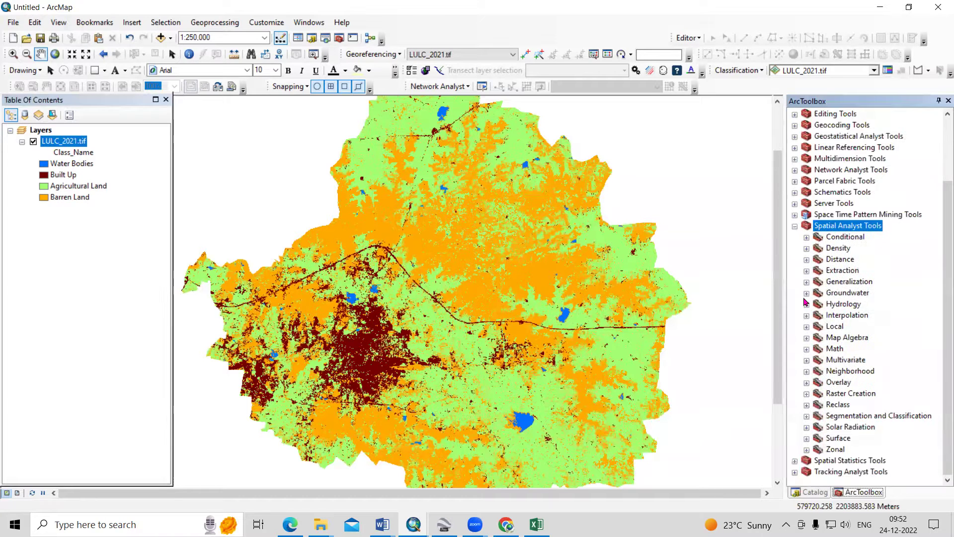
scroll(806, 420, "down", 3)
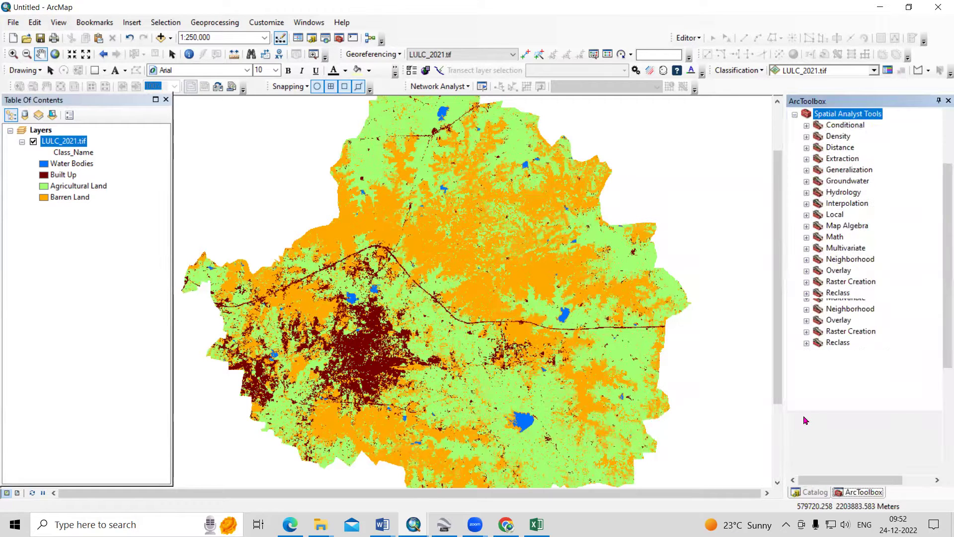
double_click(853, 304)
scroll(867, 311, "down", 2)
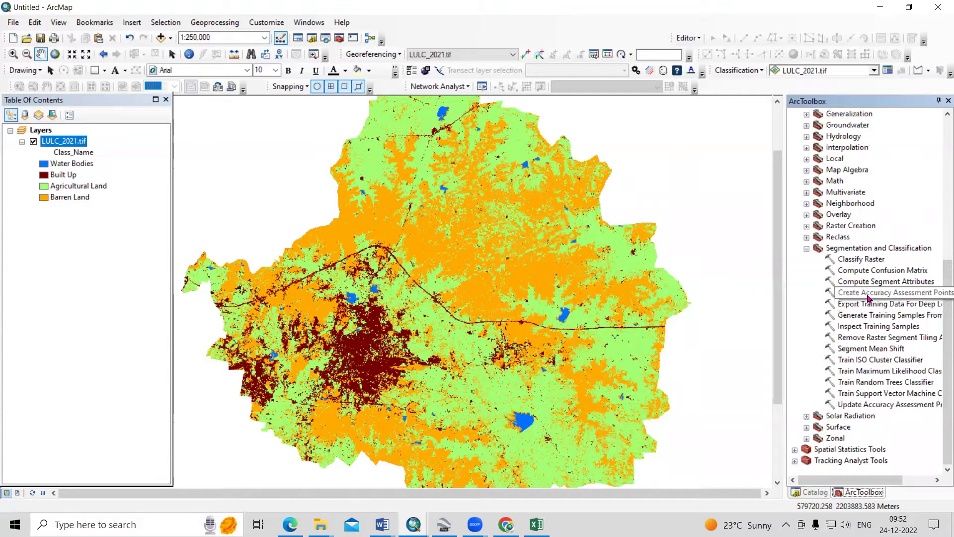
double_click(868, 295)
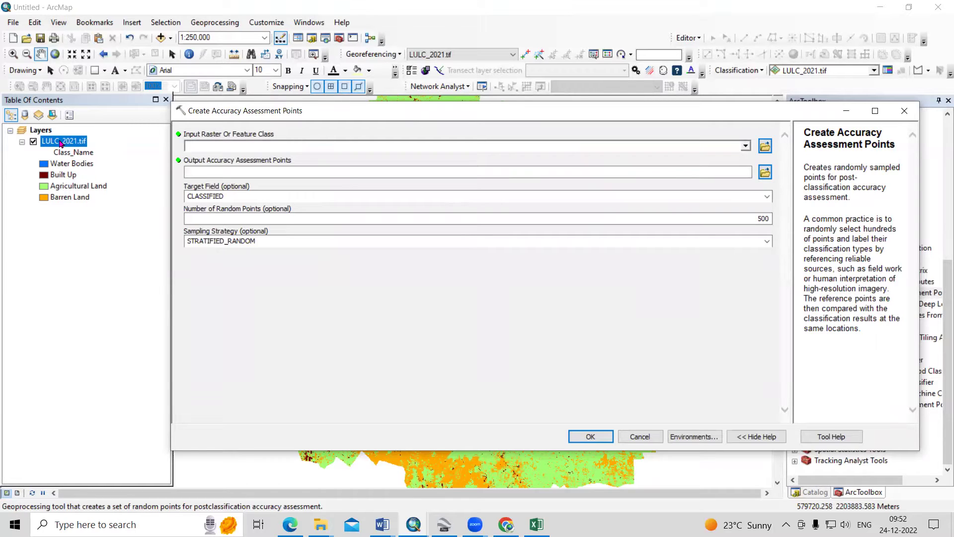
- Set LULC_2021.tif as the input raster and name the output points Accuracy_point in Default.gdb
left_click_drag(60, 144, 237, 145)
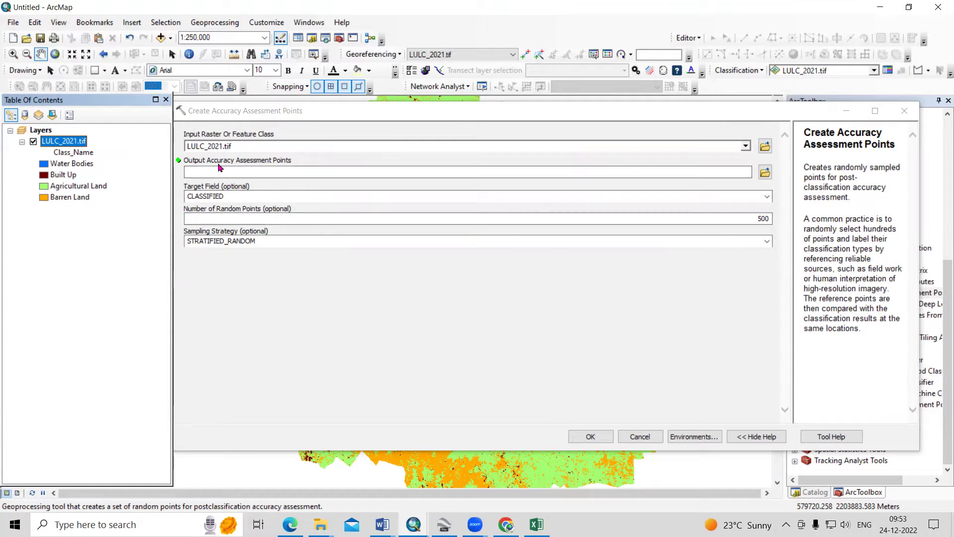
left_click(765, 172)
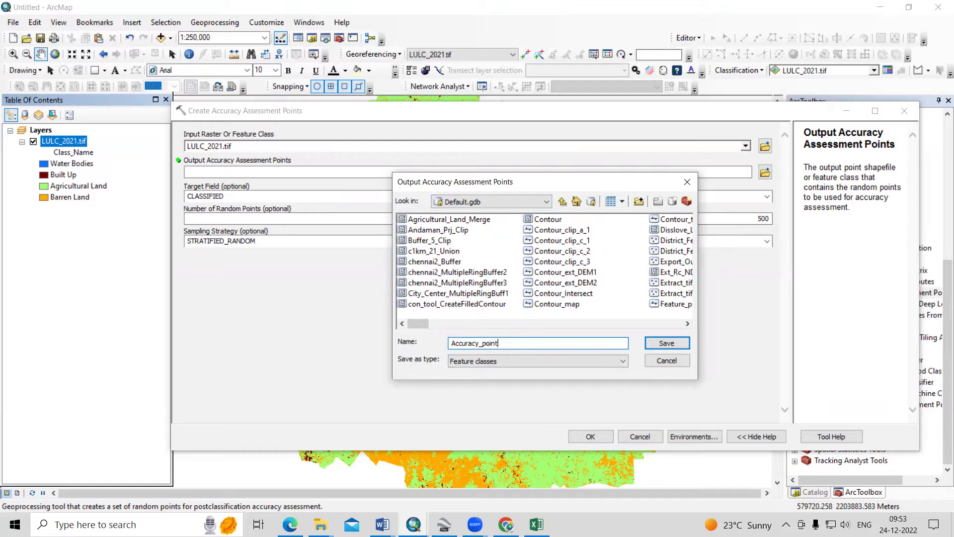
left_click(666, 343)
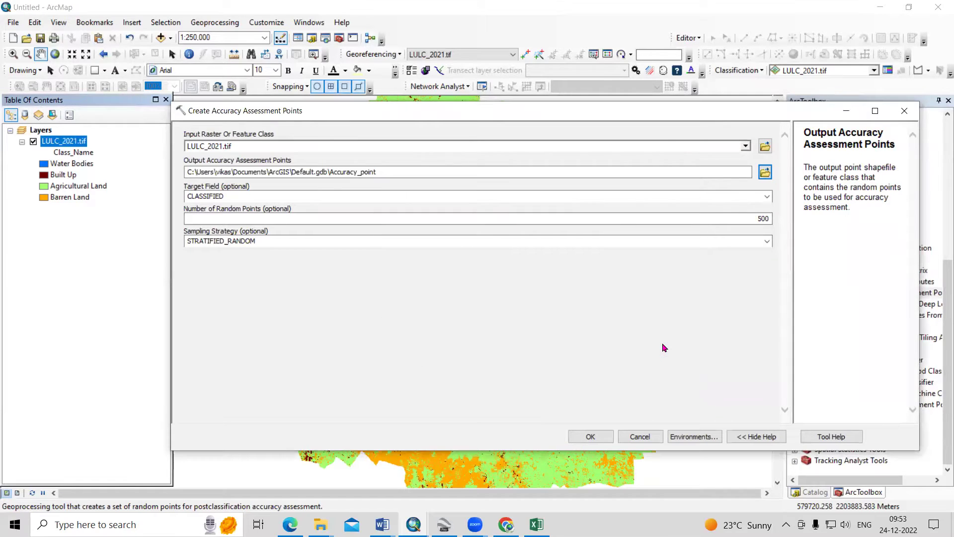
- Set the sampling strategy to RANDOM and read the help text on the sampling options
left_click(766, 242)
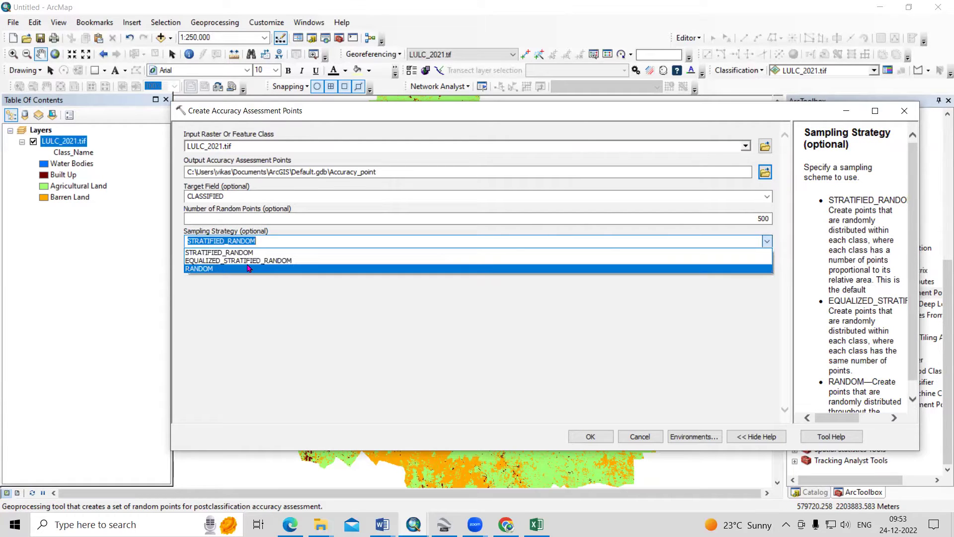
left_click(249, 268)
left_click(255, 238)
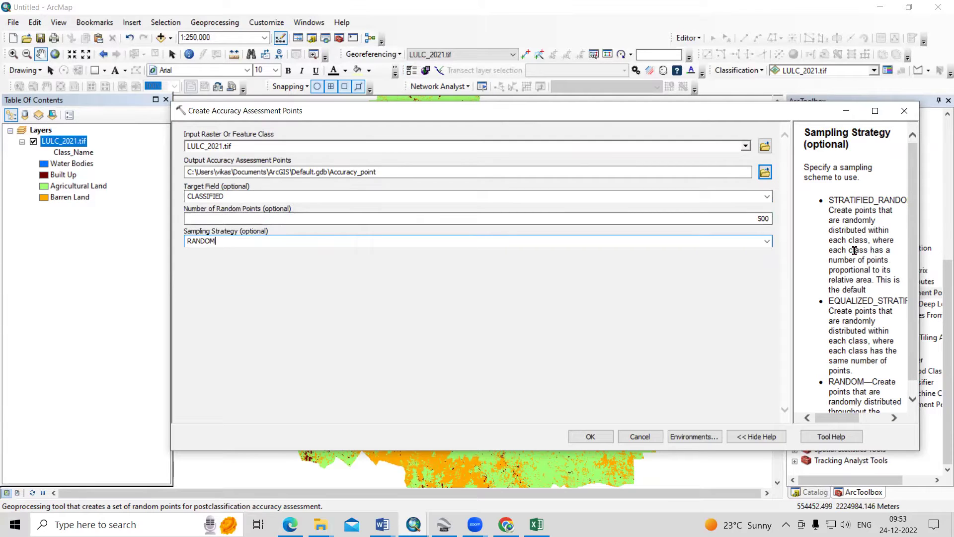
scroll(854, 250, "down", 1)
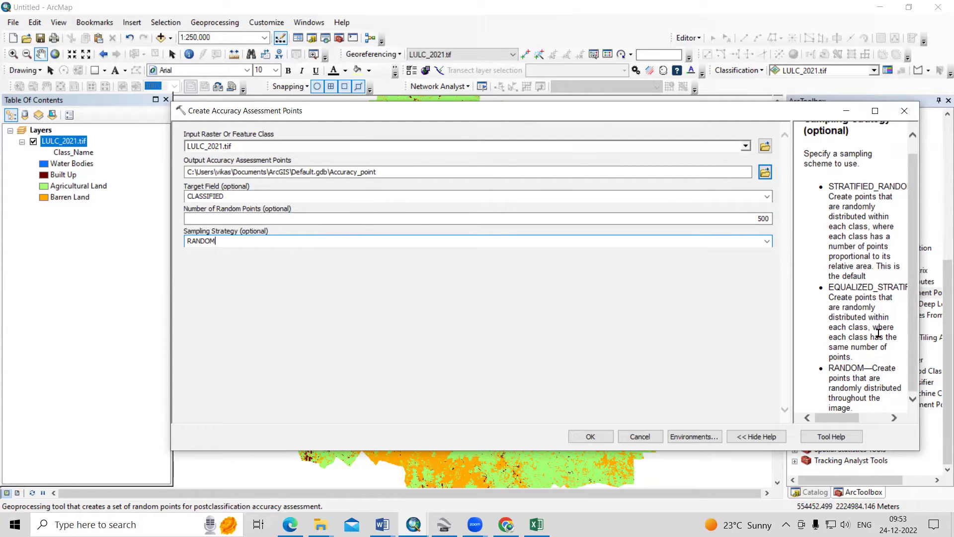
- Set the number of random points to 100 and run the tool to create the accuracy assessment points
key("shift+Tab")
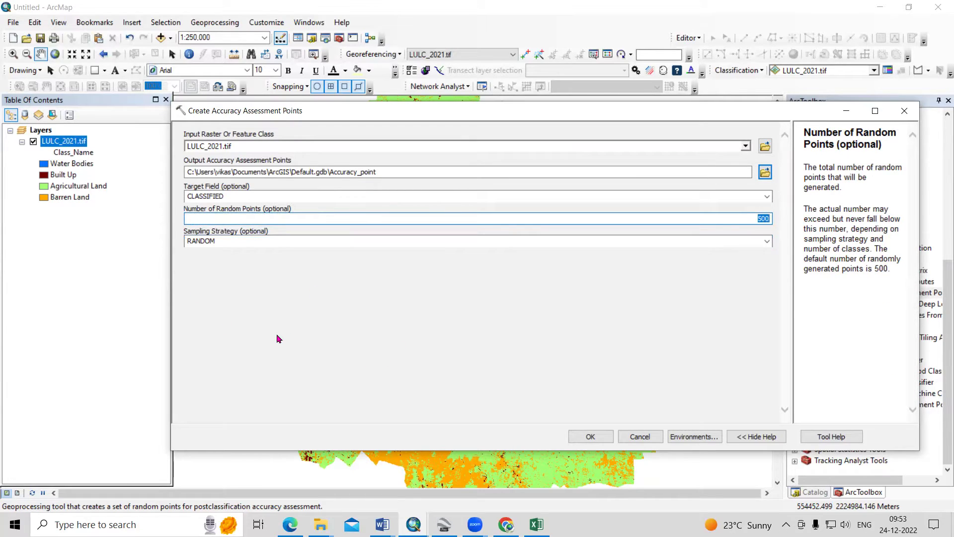
key("BackSpace")
left_click_drag(484, 124, 462, 92)
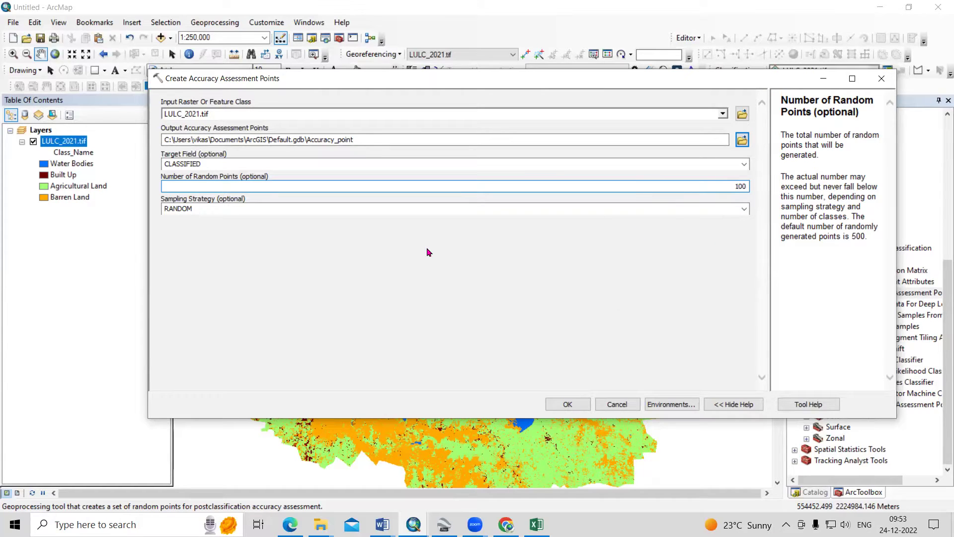
left_click(567, 406)
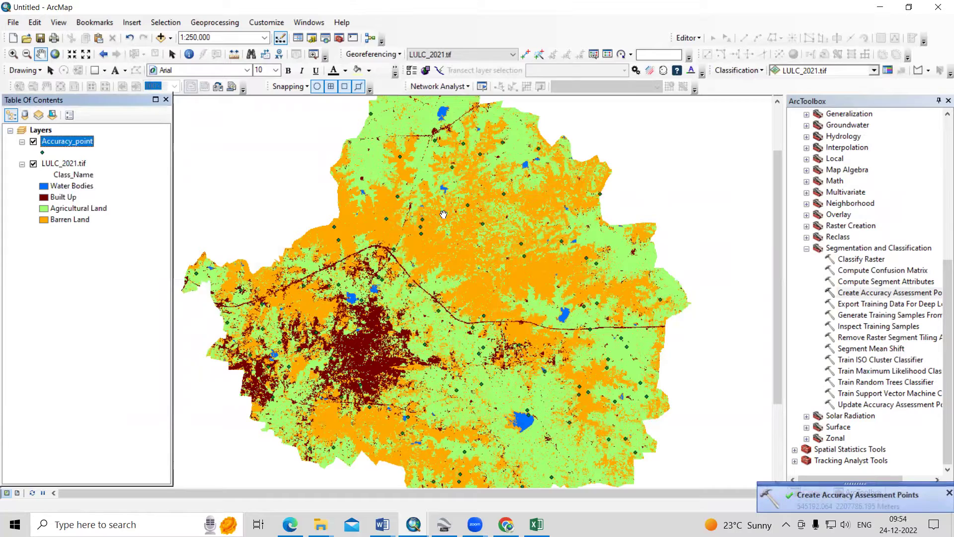
- Inspect the generated points on the map and check the Classified values in the Accuracy_point attribute table
scroll(442, 214, "up", 2)
scroll(450, 231, "down", 1)
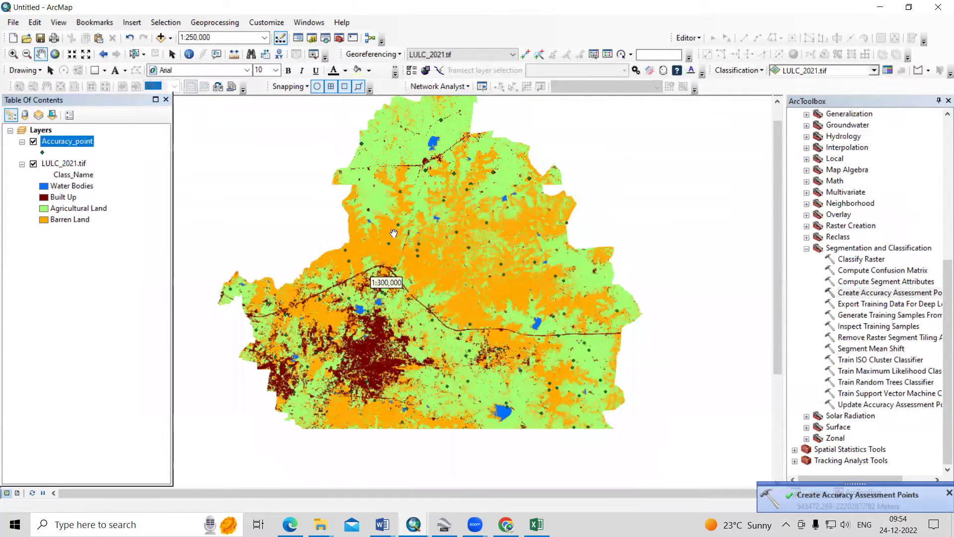
scroll(456, 267, "down", 1)
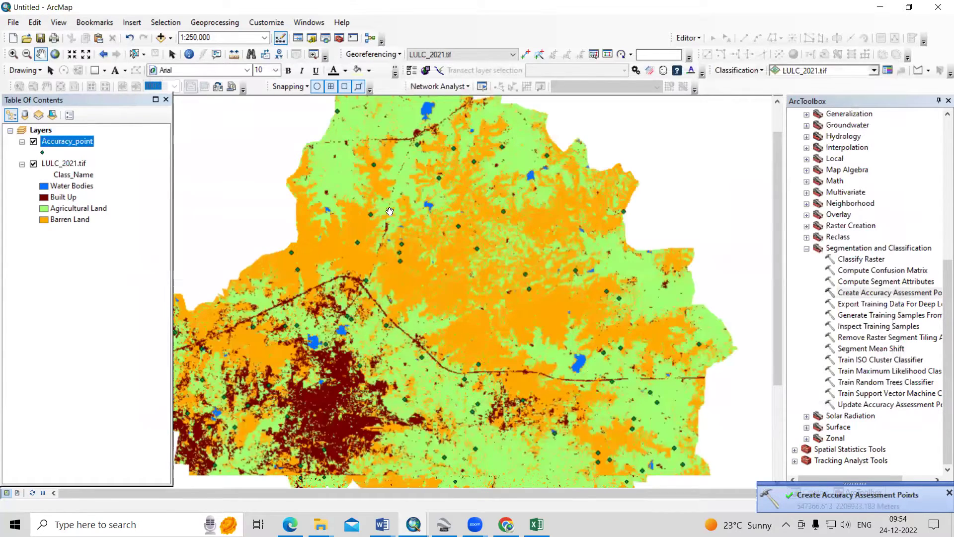
right_click(81, 139)
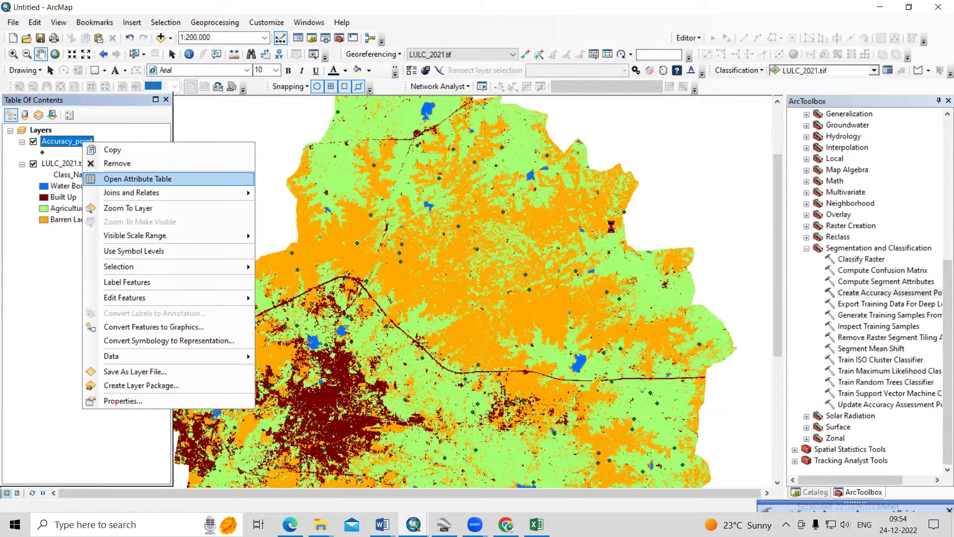
left_click(124, 176)
left_click_drag(419, 171, 724, 159)
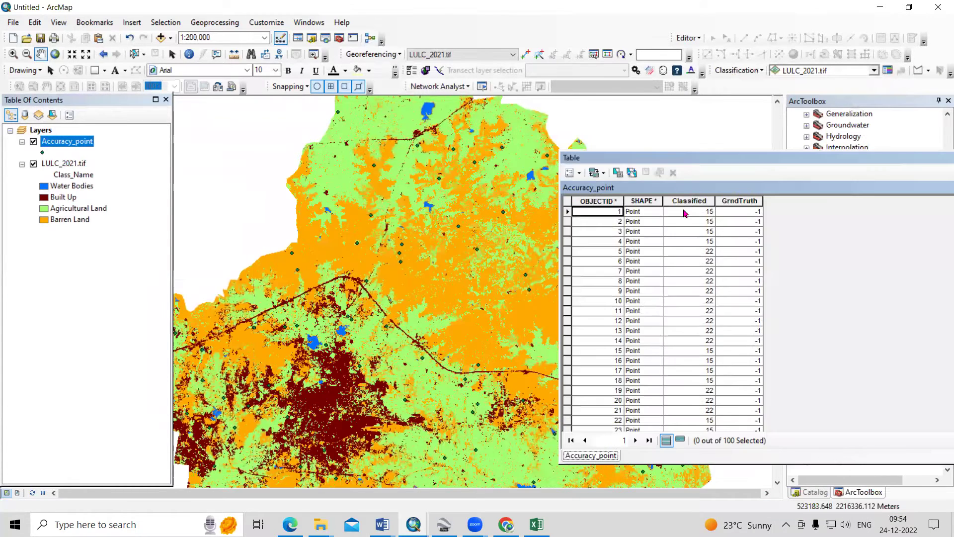
left_click(699, 242)
scroll(698, 274, "down", 1)
left_click(709, 310)
left_click(709, 330)
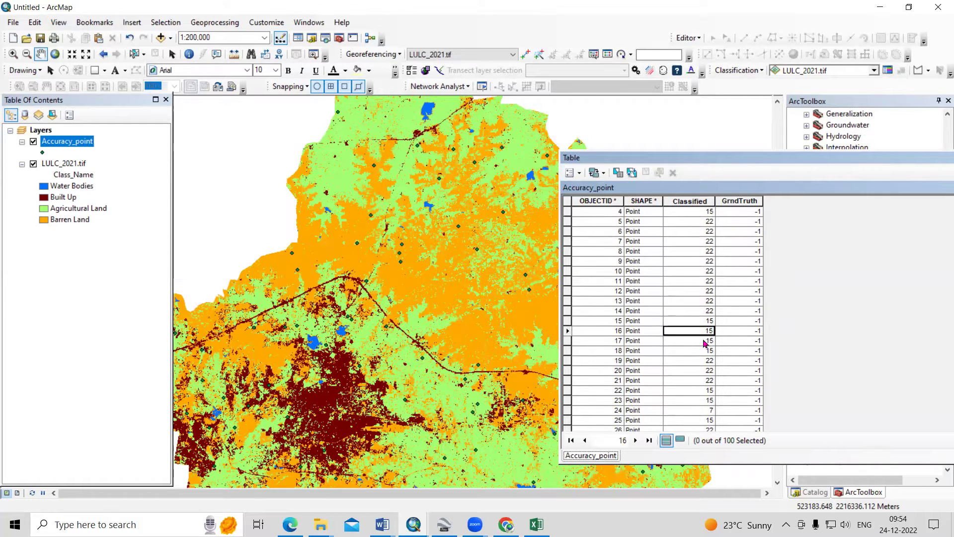
- Open the LULC_2021.tif attribute table and check which Value belongs to each class name
right_click(71, 167)
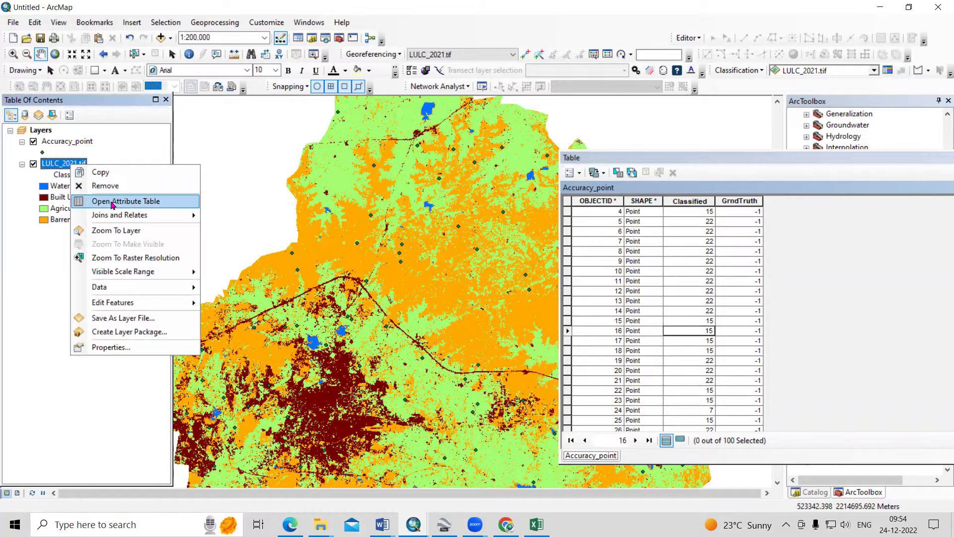
left_click(109, 202)
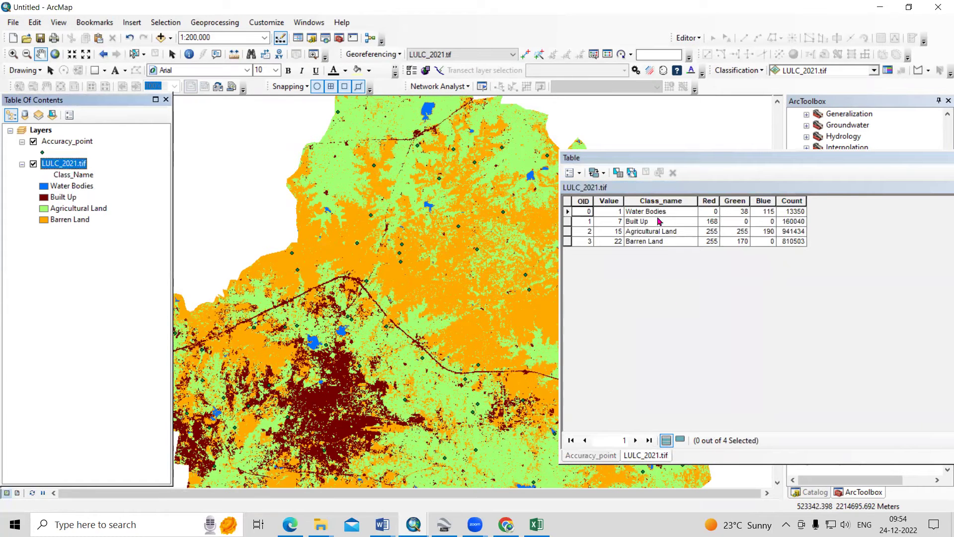
left_click(614, 221)
left_click(616, 241)
- Return to the Accuracy_point table and review the Classified and GrndTruth values across all records
left_click(599, 455)
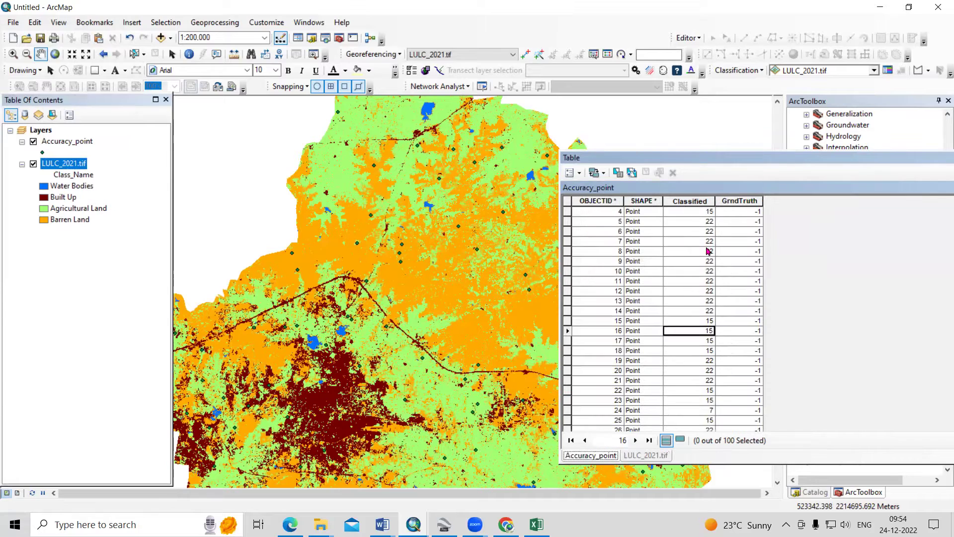
scroll(732, 368, "down", 1)
left_click(703, 383)
scroll(709, 392, "down", 10)
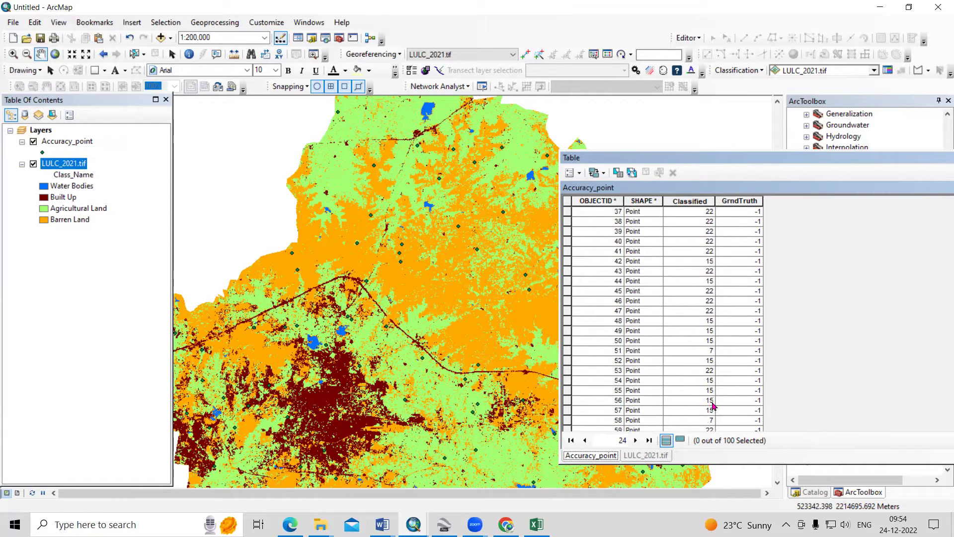
scroll(714, 381, "down", 11)
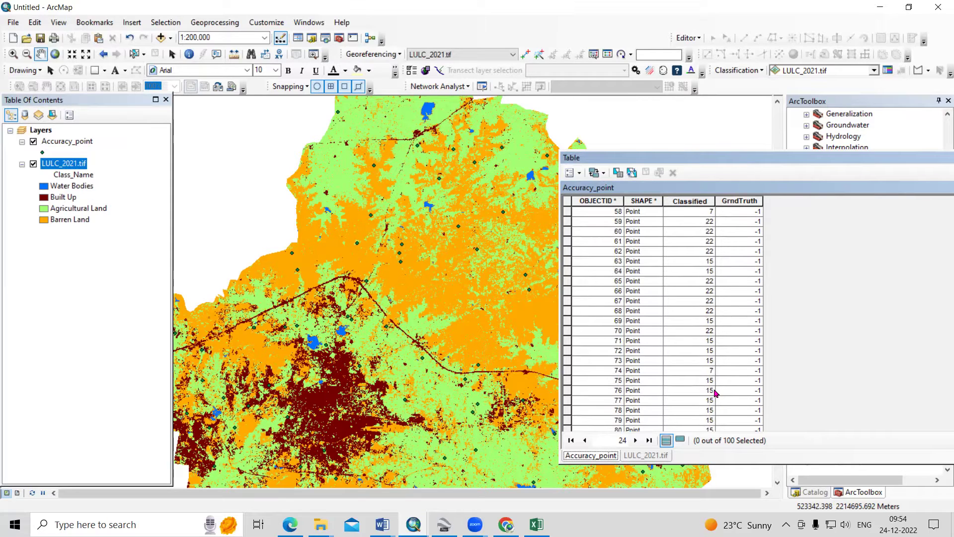
scroll(716, 391, "down", 2)
left_click(702, 342)
scroll(703, 348, "down", 1)
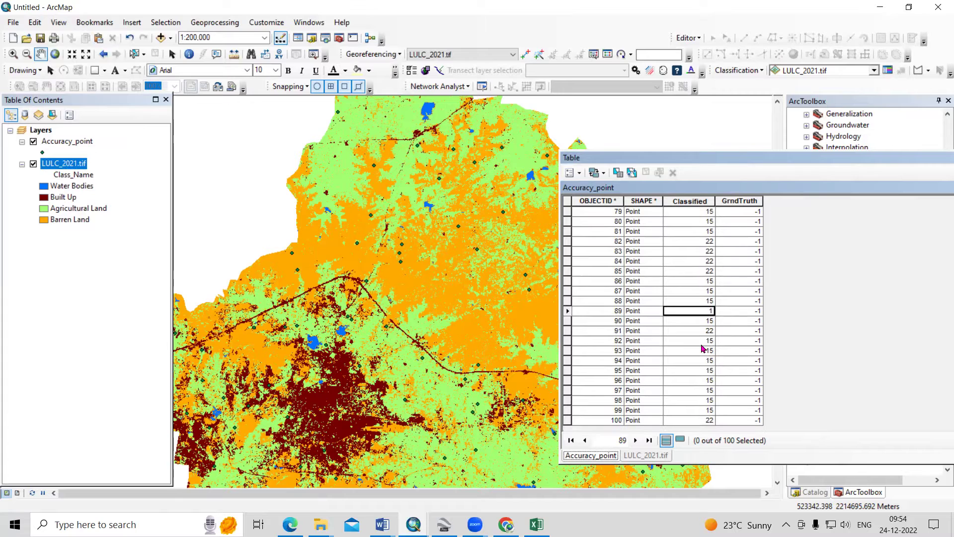
scroll(704, 349, "up", 20)
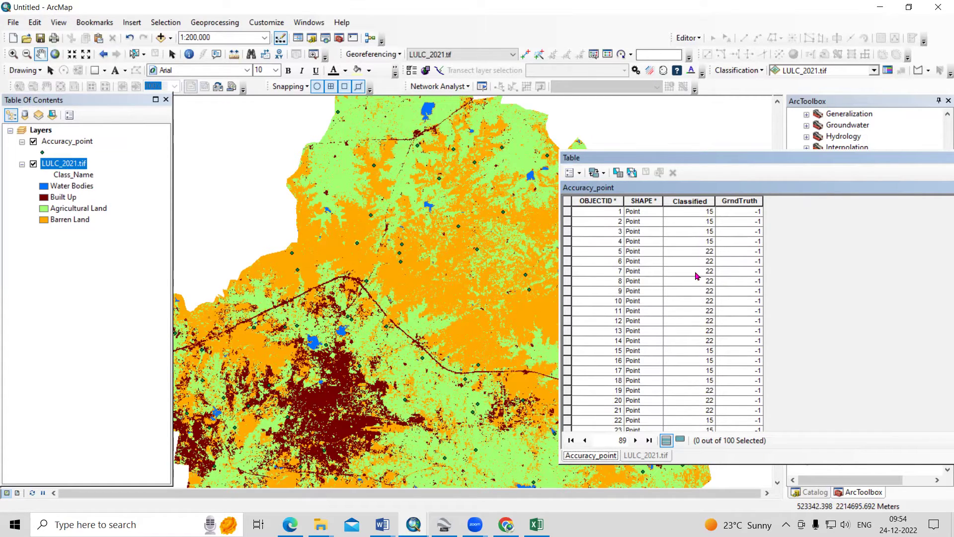
scroll(691, 309, "down", 16)
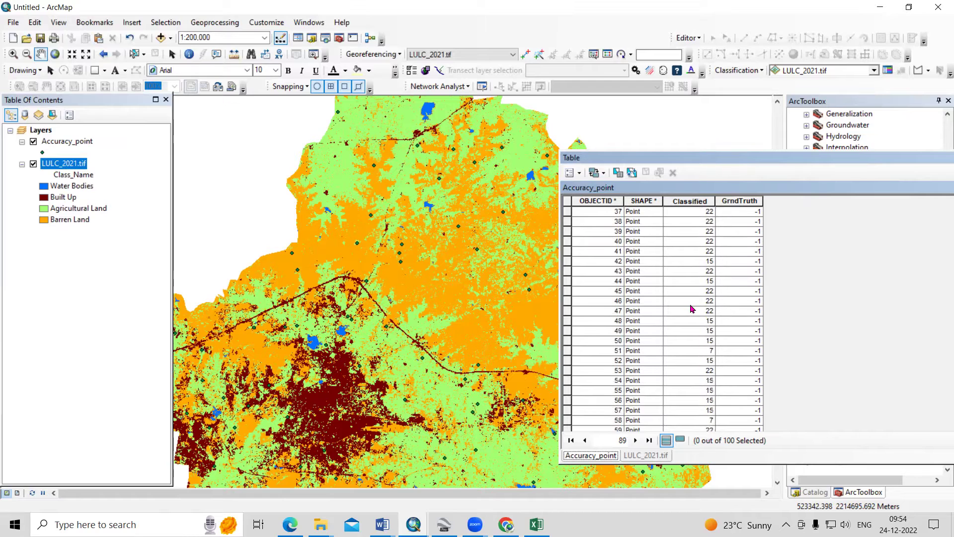
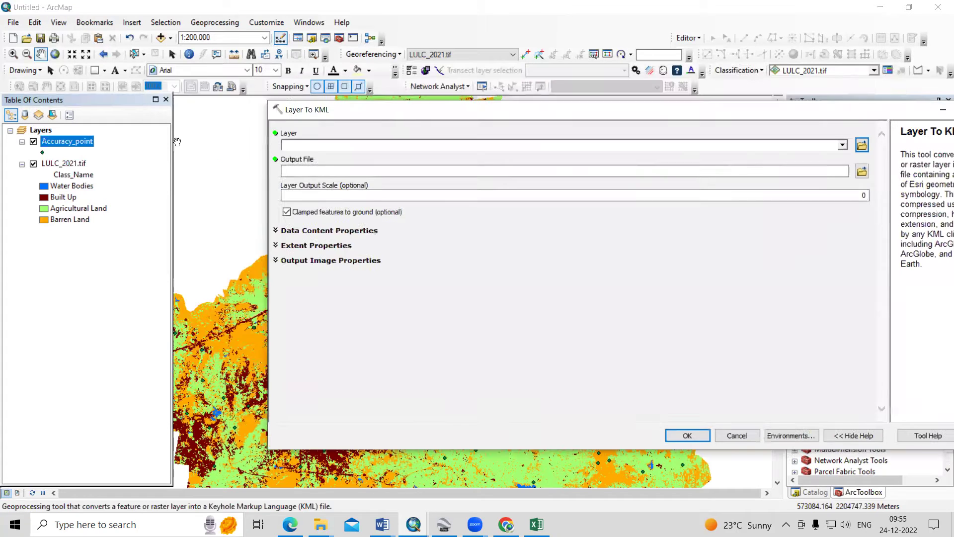
- Export the Accuracy_point layer with Layer To KML as Accuracy_point in the LULC Validation folder on drive D
left_click_drag(80, 145, 328, 144)
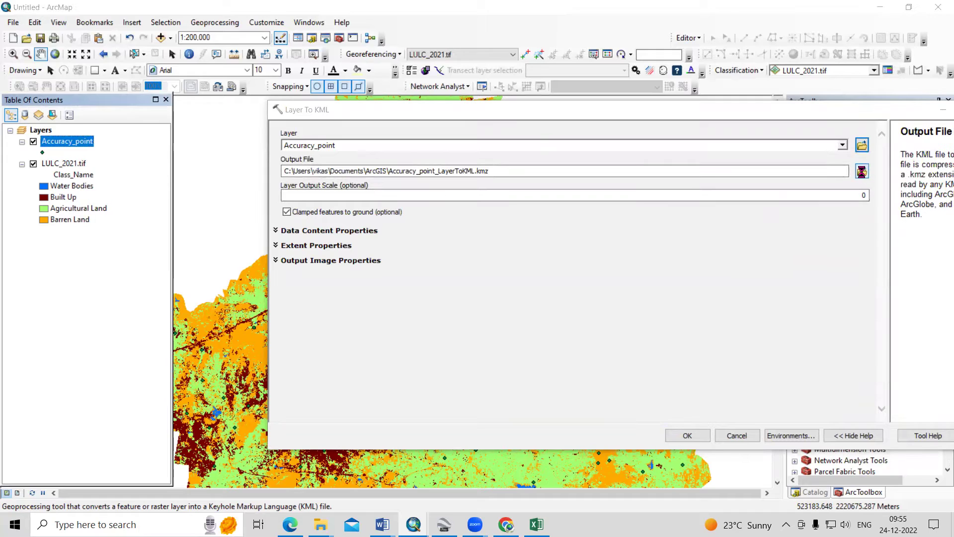
left_click(862, 172)
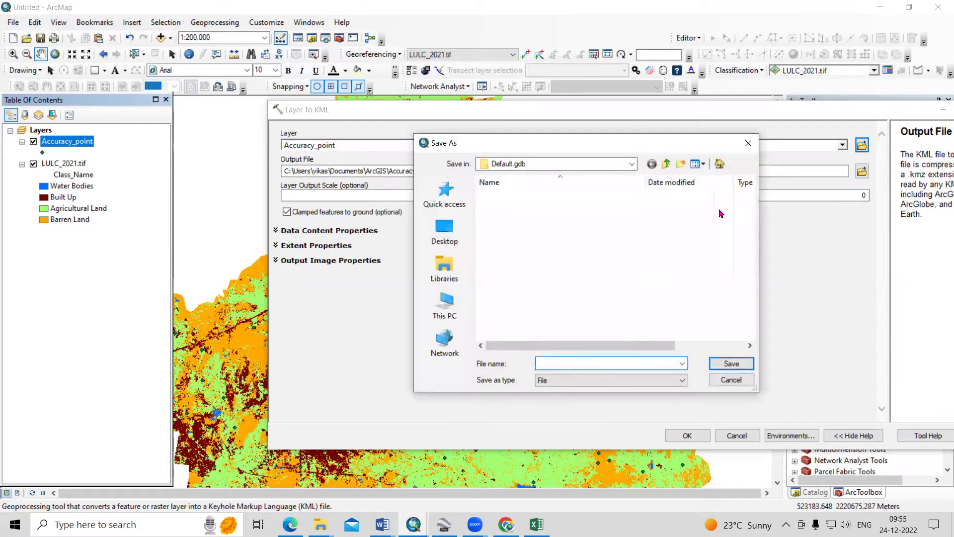
left_click(451, 308)
scroll(547, 263, "down", 5)
double_click(548, 259)
double_click(535, 258)
left_click(570, 362)
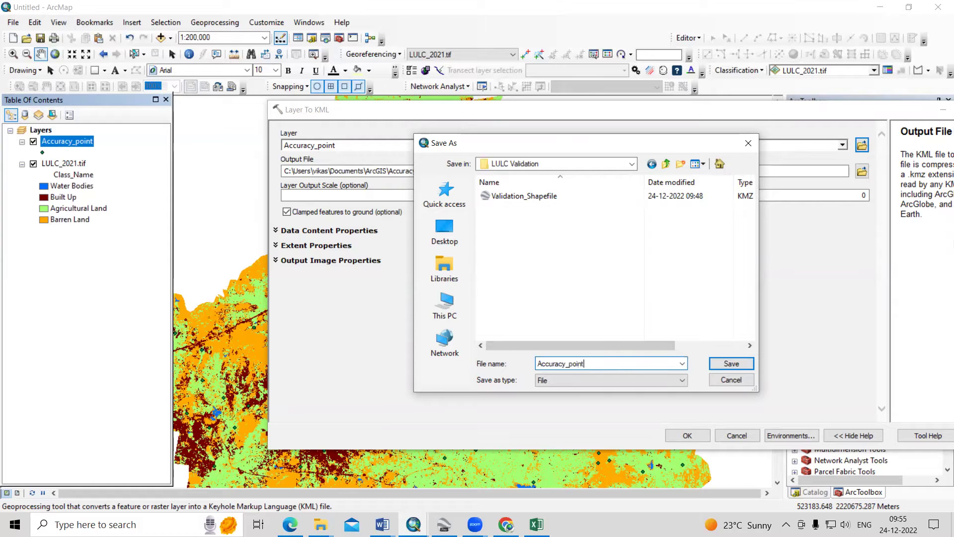
left_click(732, 365)
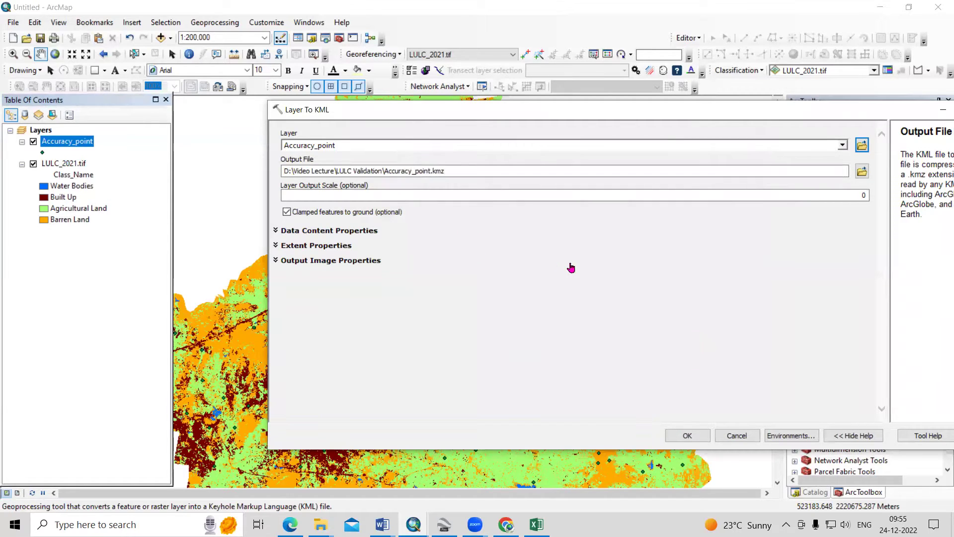
left_click(688, 436)
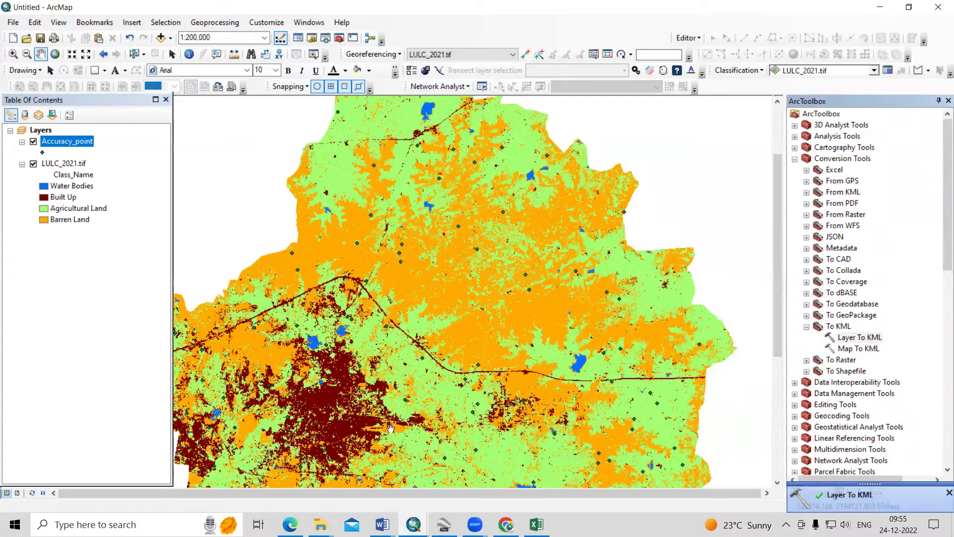
- Switch to the LULC Validation folder in File Explorer, refresh it and open the Accuracy_point KMZ file in Google Earth Pro
mouse_move(321, 524)
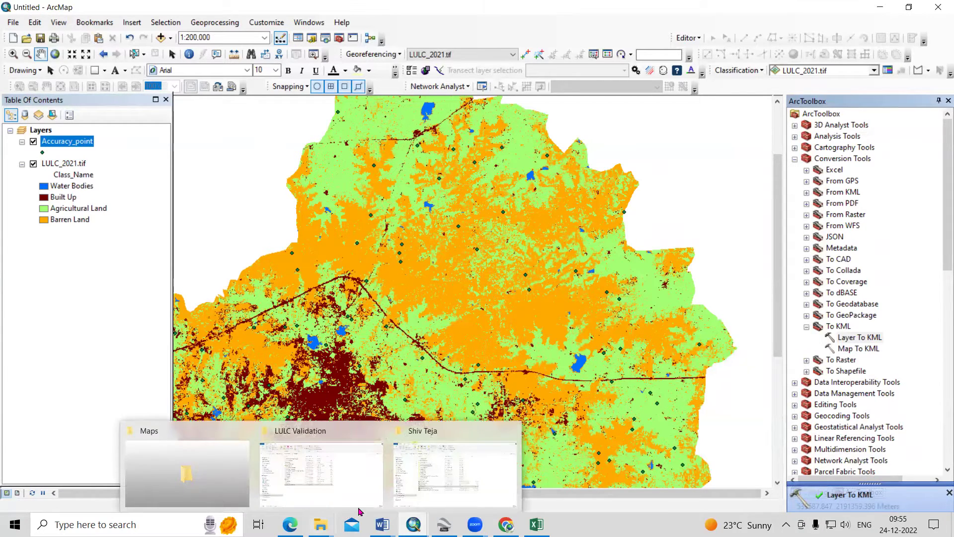
left_click(347, 497)
left_click(328, 433)
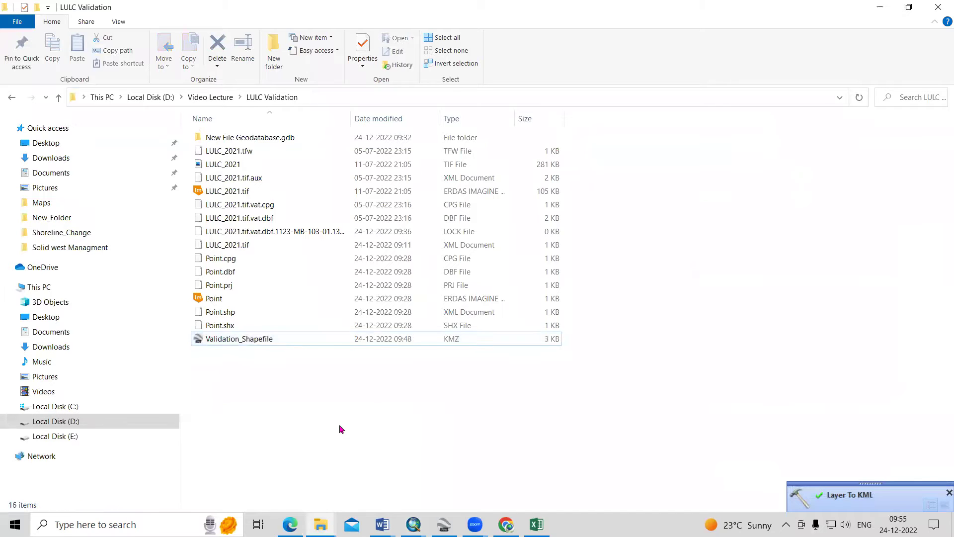
right_click(338, 426)
left_click(420, 296)
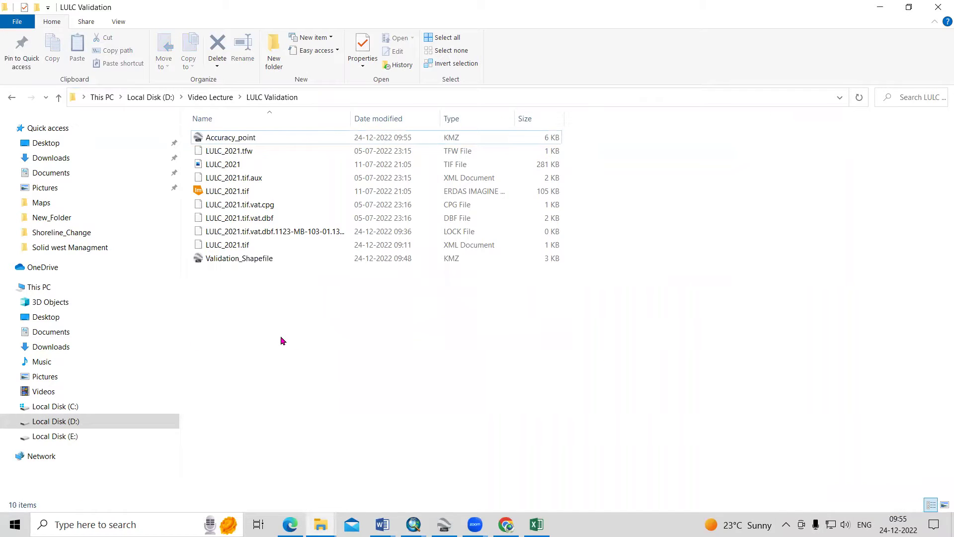
double_click(249, 139)
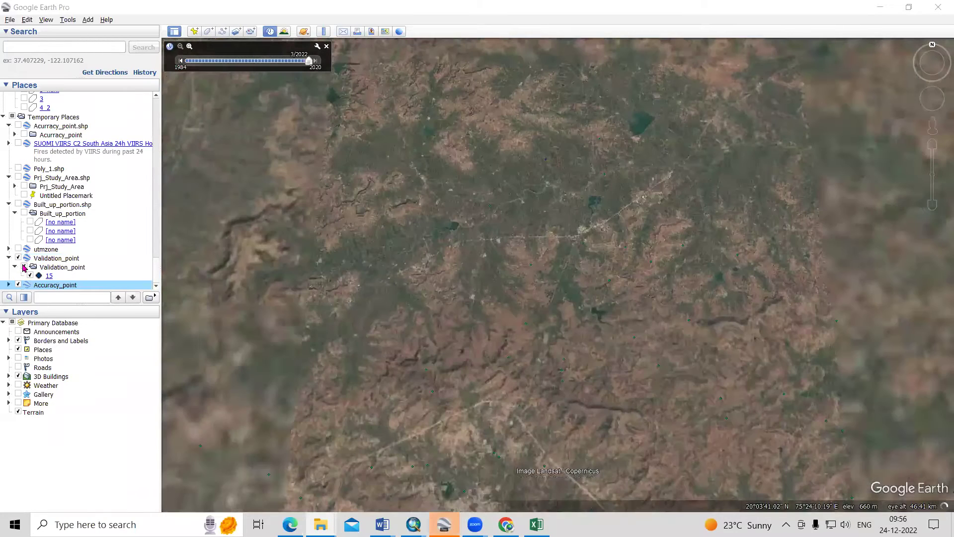
- Hide the Validation_point placemarks and fly to the first point in the expanded Accuracy_point folder
left_click(24, 267)
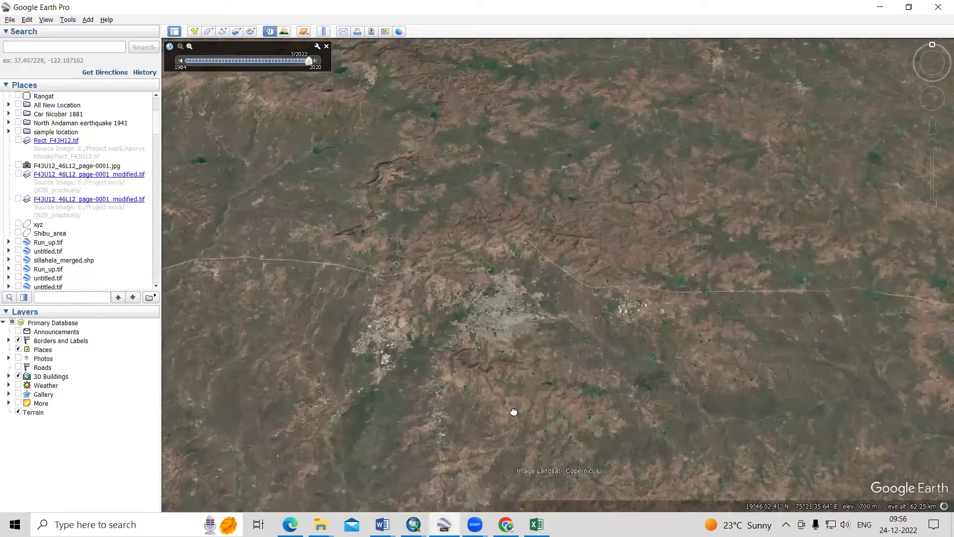
scroll(504, 338, "up", 2)
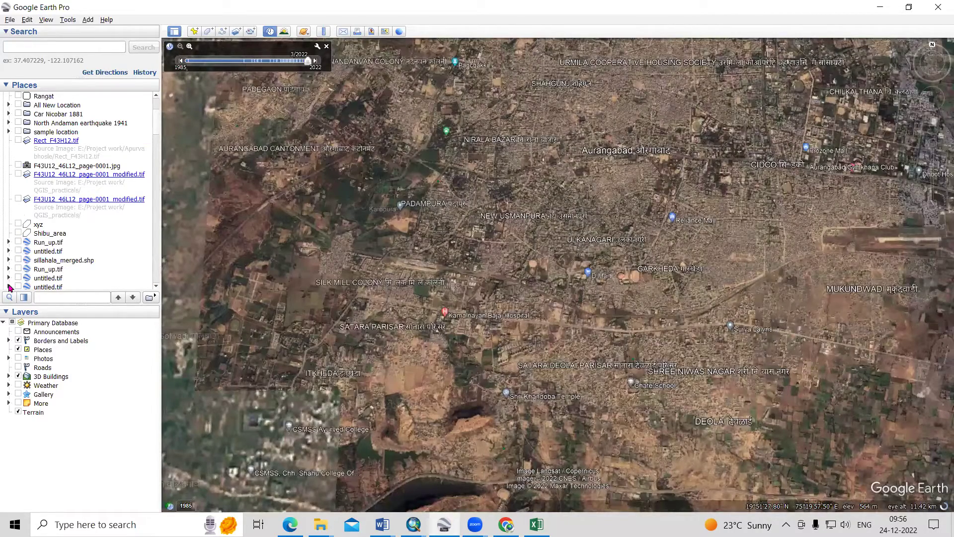
scroll(9, 287, "down", 10)
left_click(14, 285)
scroll(49, 119, "down", 7)
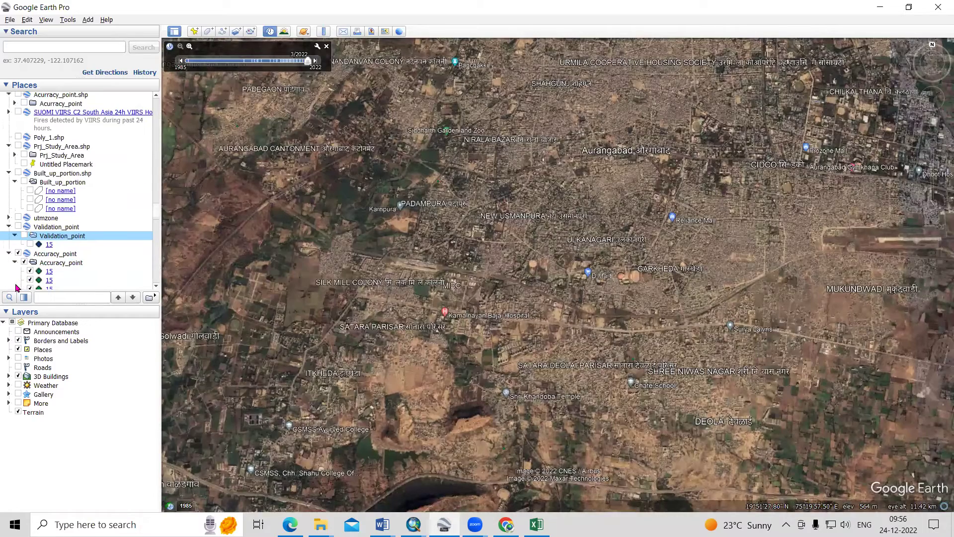
left_click(49, 115)
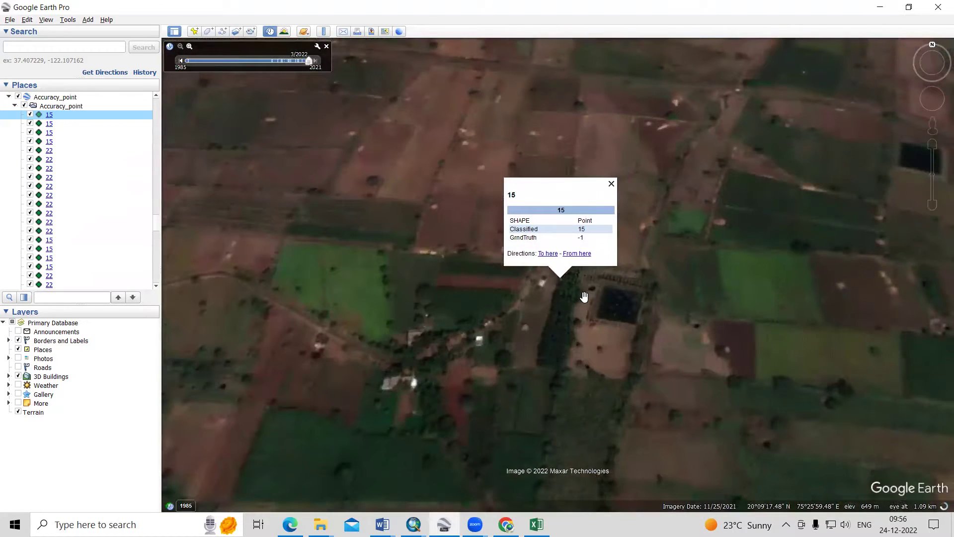
- Switch back to ArcMap, open the Accuracy_point attribute table and start an edit session on that layer
mouse_move(413, 524)
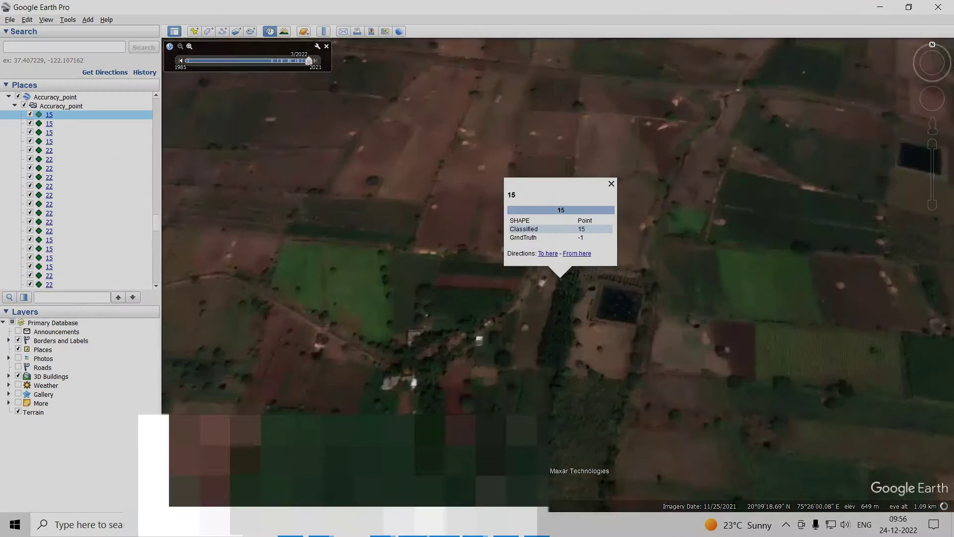
left_click(614, 469)
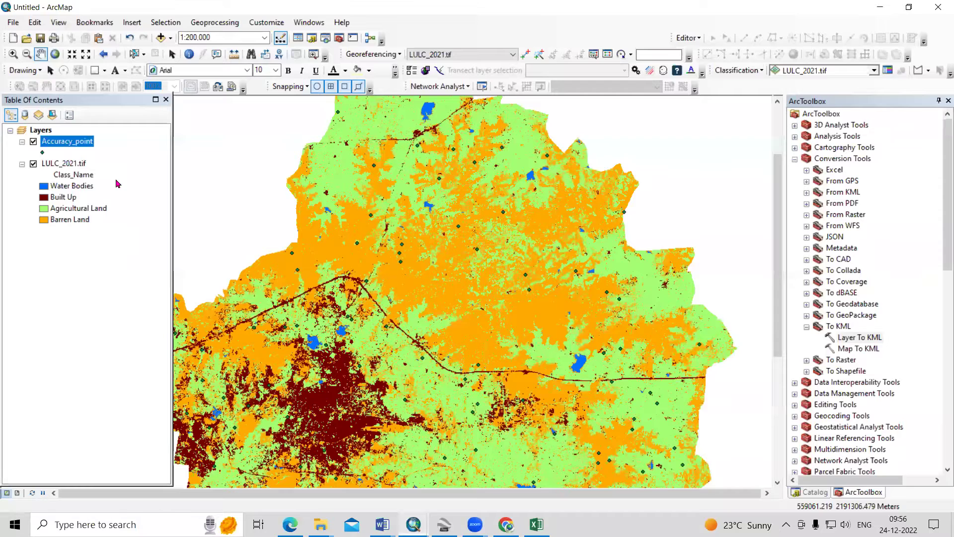
key("ctrl+t")
left_click(530, 217)
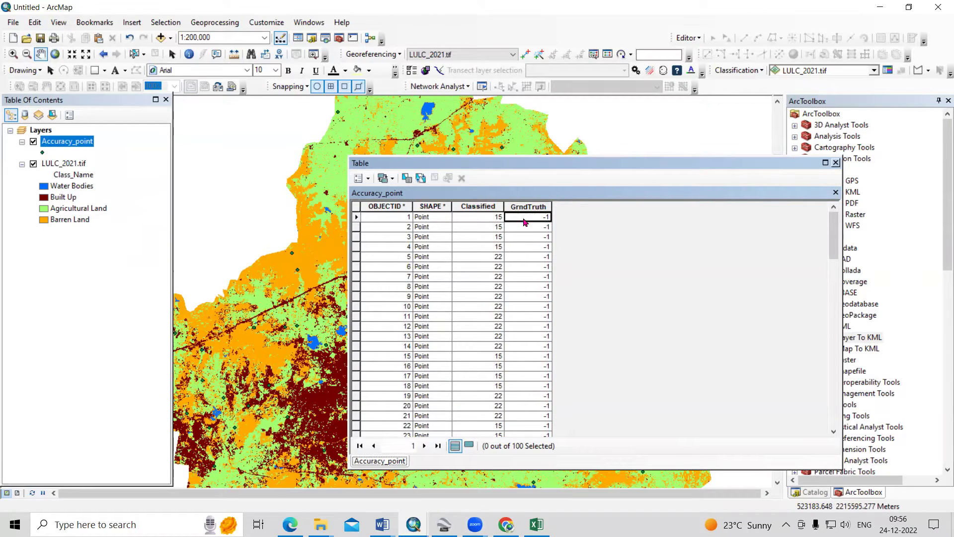
right_click(82, 142)
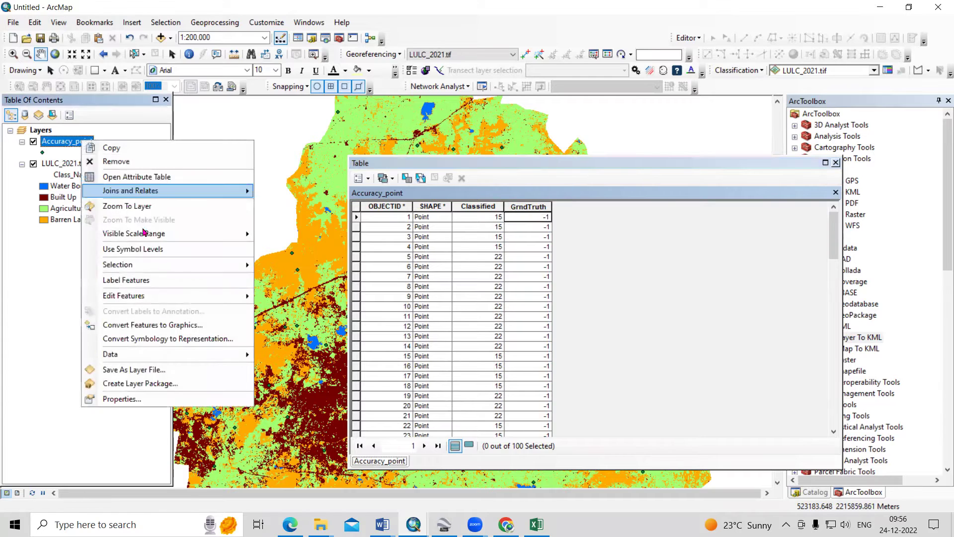
mouse_move(174, 304)
left_click(293, 297)
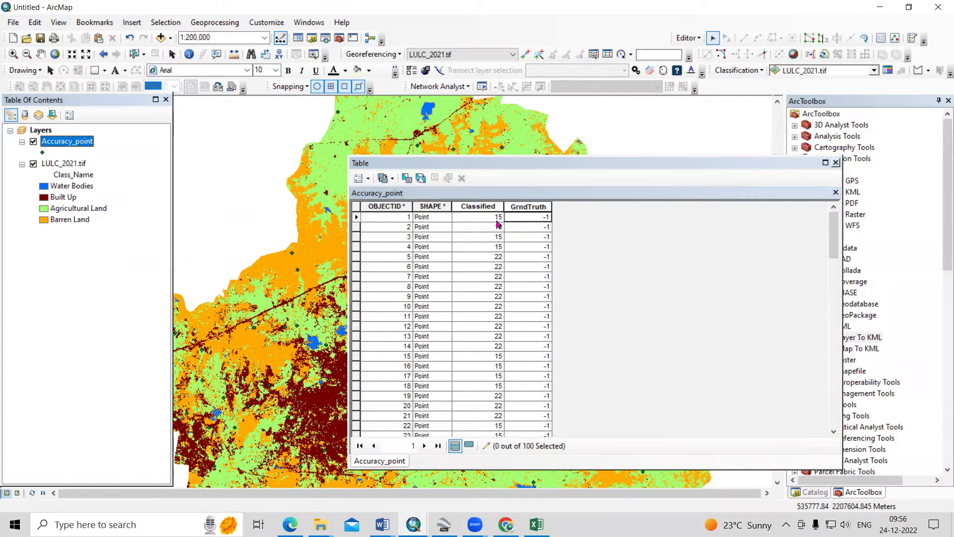
- Zoom the map to the first Accuracy_point record and open the LULC_2021.tif attribute table to read the class values
double_click(358, 217)
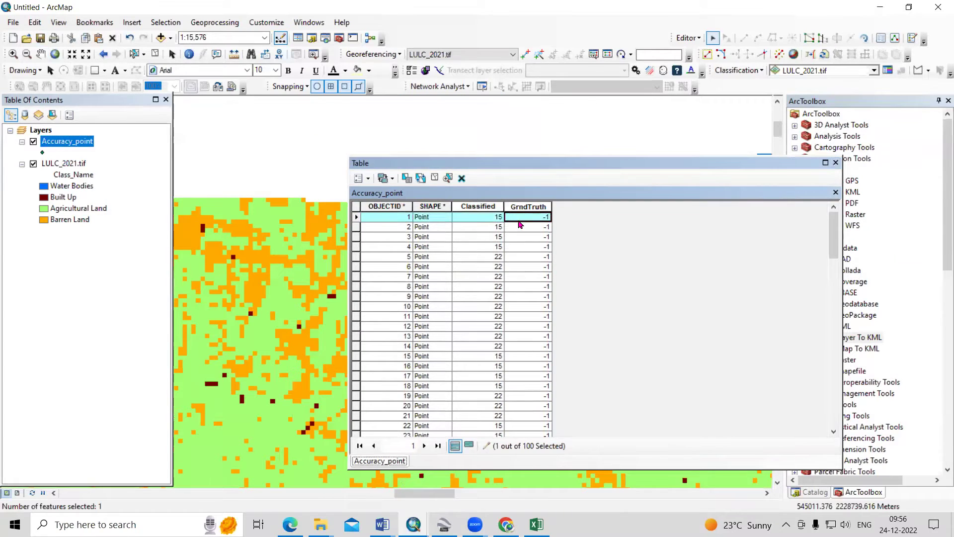
right_click(78, 167)
left_click(129, 205)
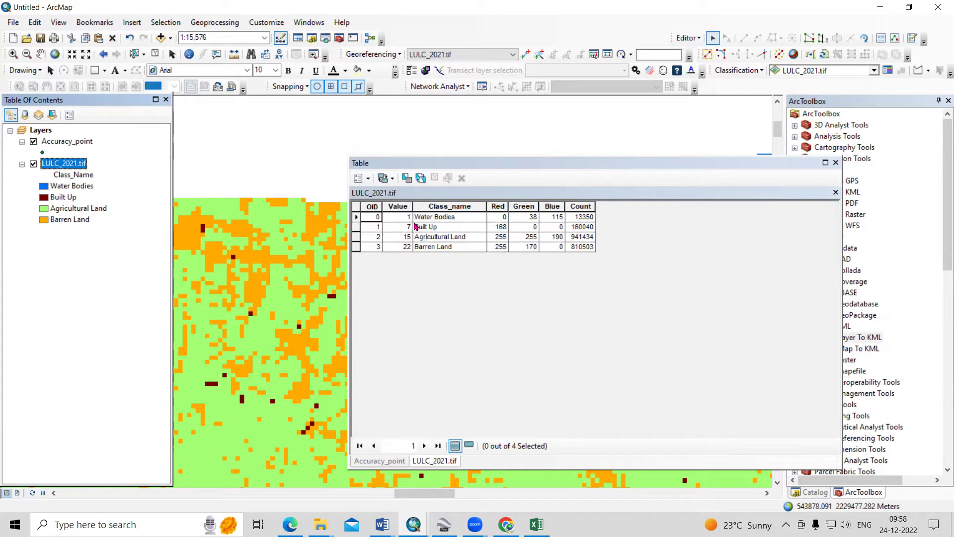
- In the LULC_2021.tif symbology, relabel the first two classes as "1 Water Bodies" and "7 Built Up"
right_click(73, 168)
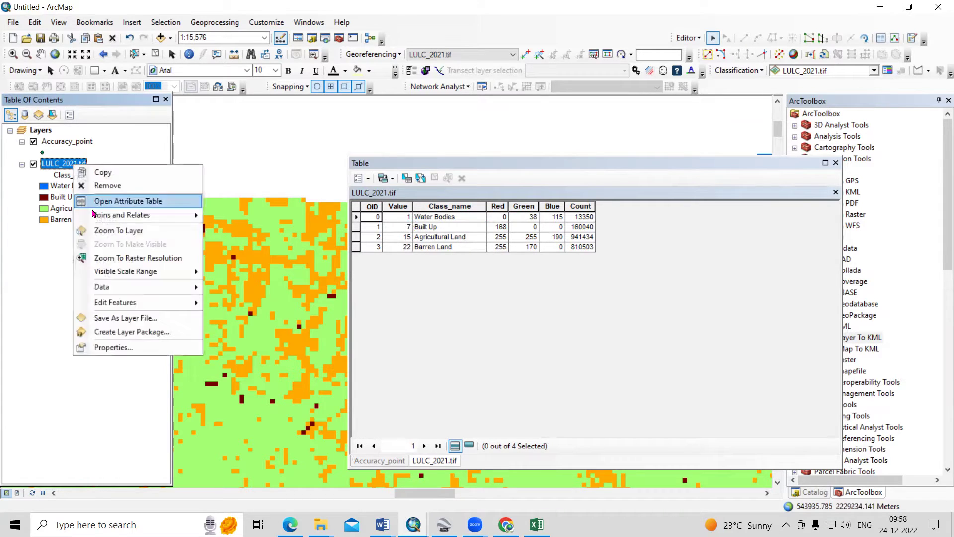
left_click(133, 348)
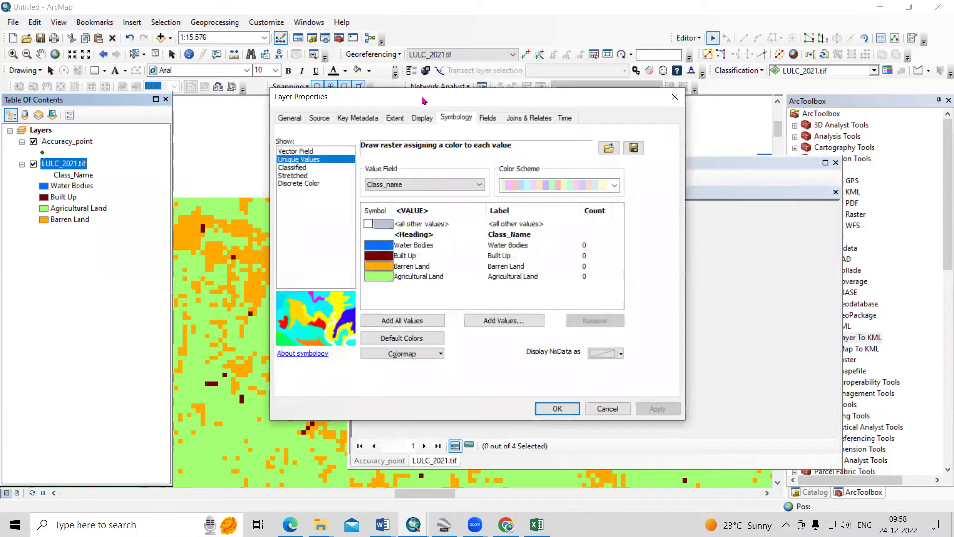
left_click_drag(421, 97, 772, 136)
double_click(840, 288)
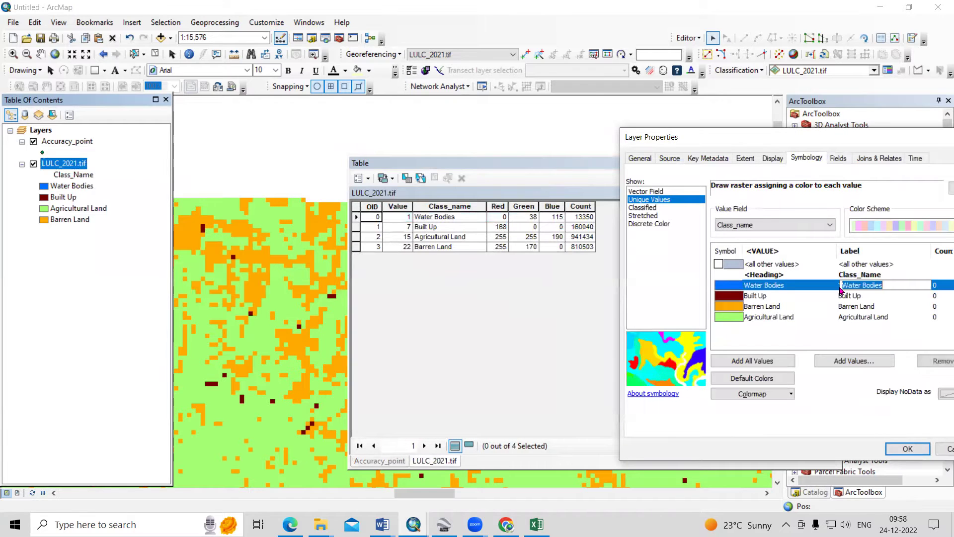
type("1")
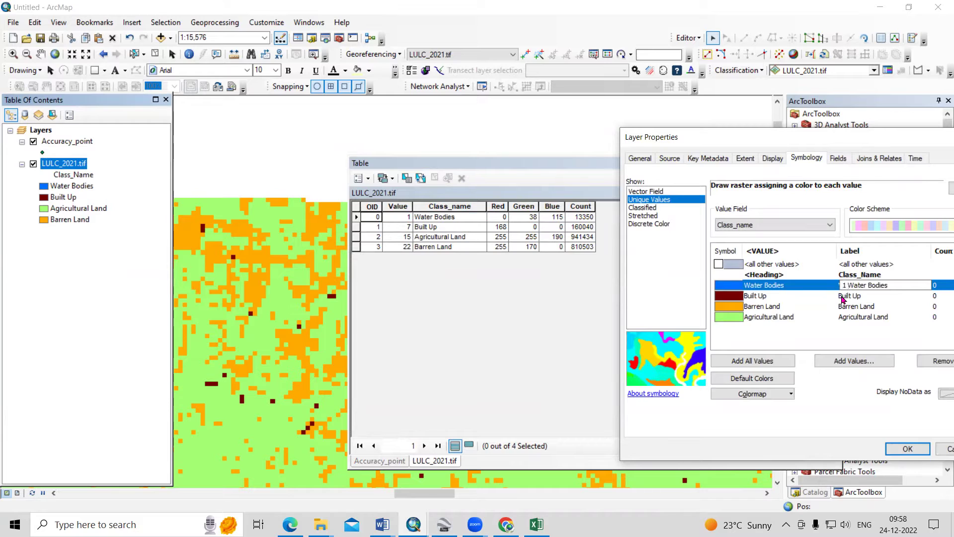
double_click(843, 298)
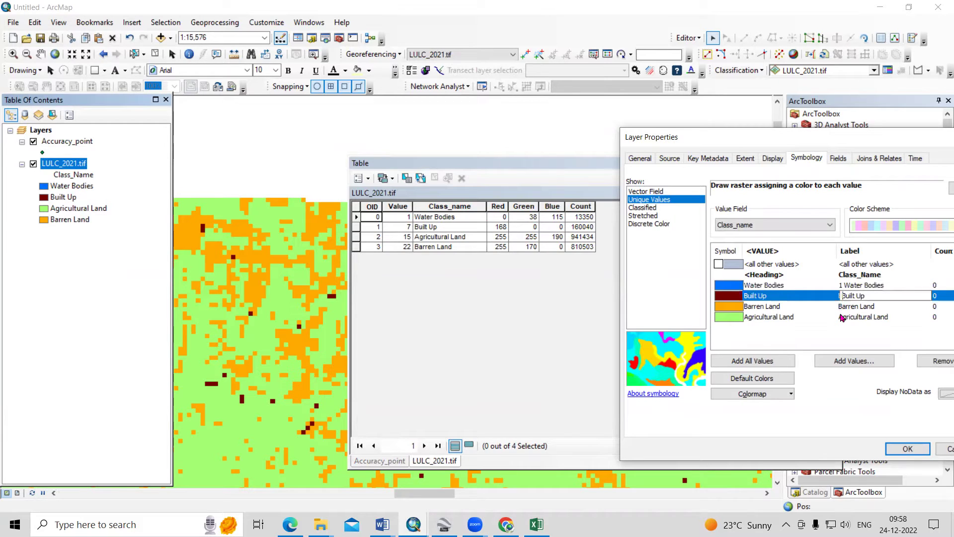
type("7")
- Relabel the remaining classes as "22 Barren Land" and "15 Agricultural Land" and accept the layer properties
double_click(838, 308)
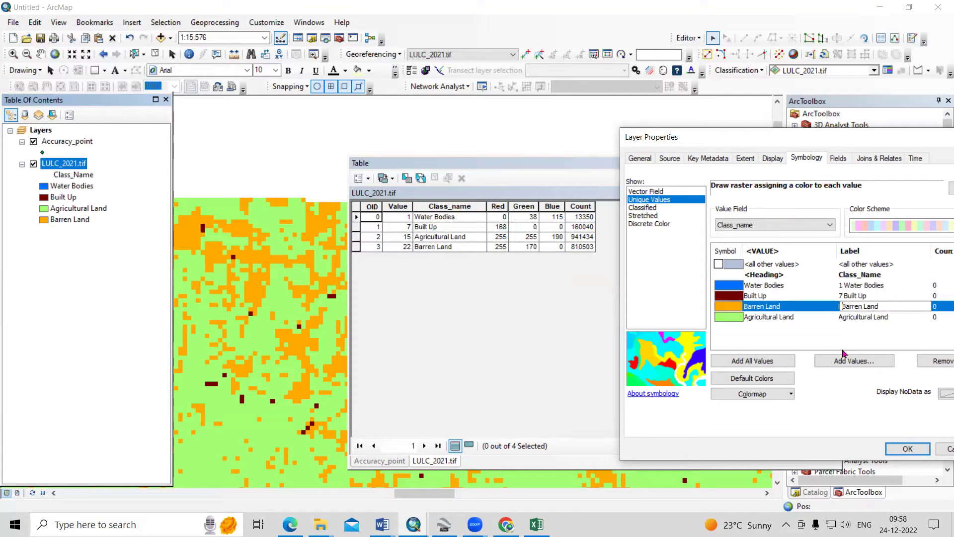
type("22")
double_click(839, 317)
type("15")
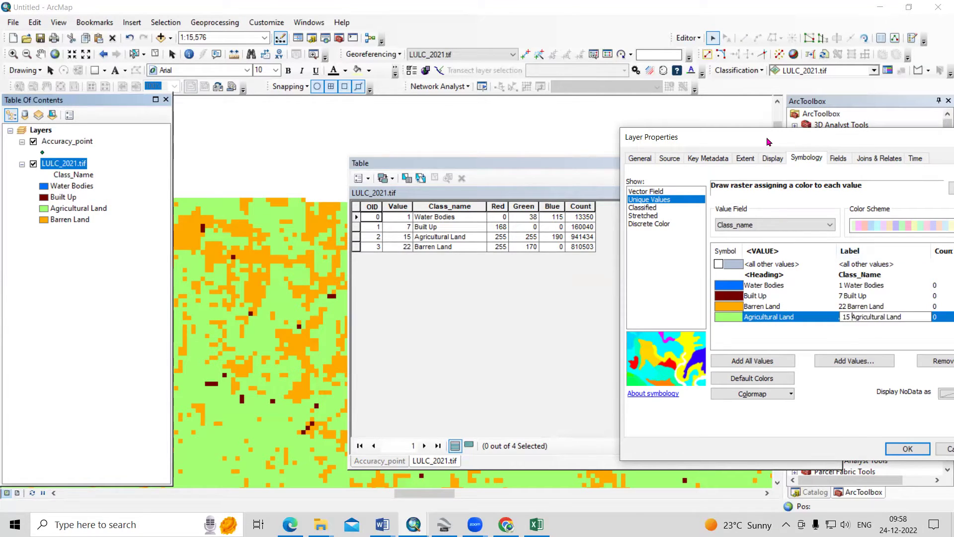
left_click_drag(766, 142, 435, 146)
left_click(577, 453)
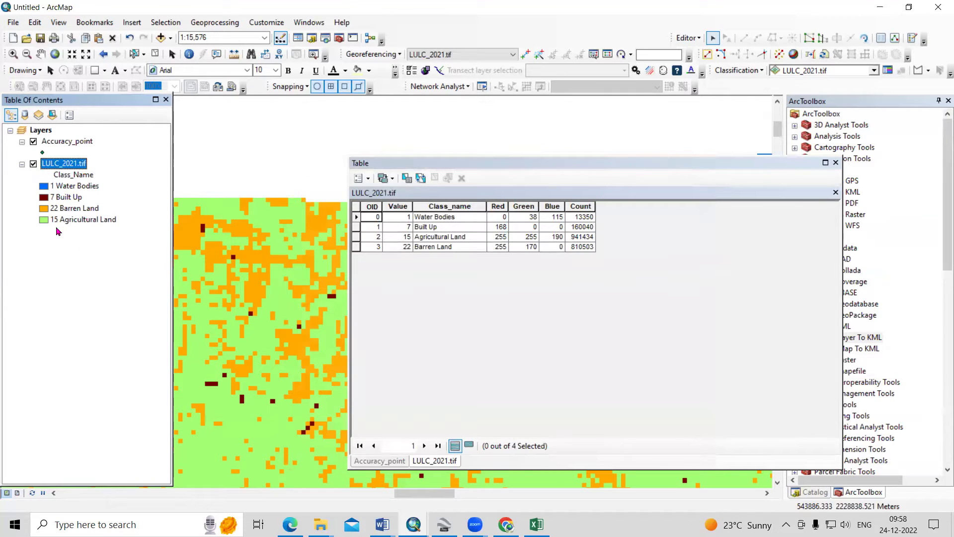
- Return to the Accuracy_point table, check point 1's surroundings in Google Earth Pro, and enter 15 as its GrndTruth in ArcMap
left_click(393, 459)
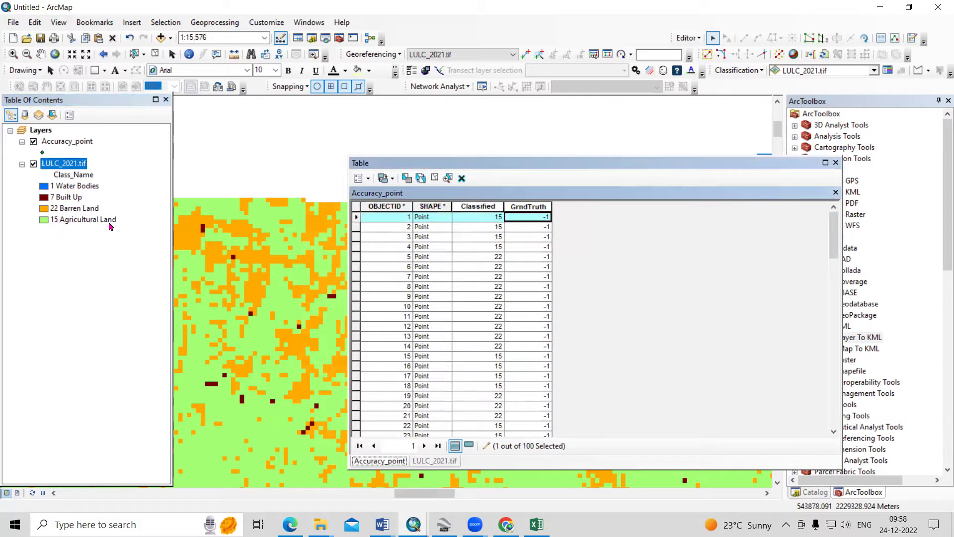
left_click(521, 219)
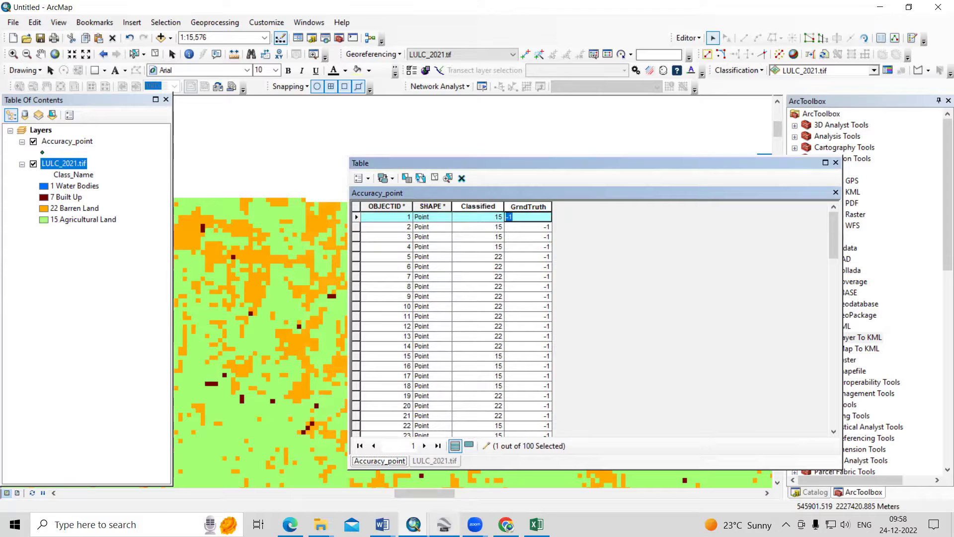
left_click(444, 524)
scroll(564, 286, "up", 2)
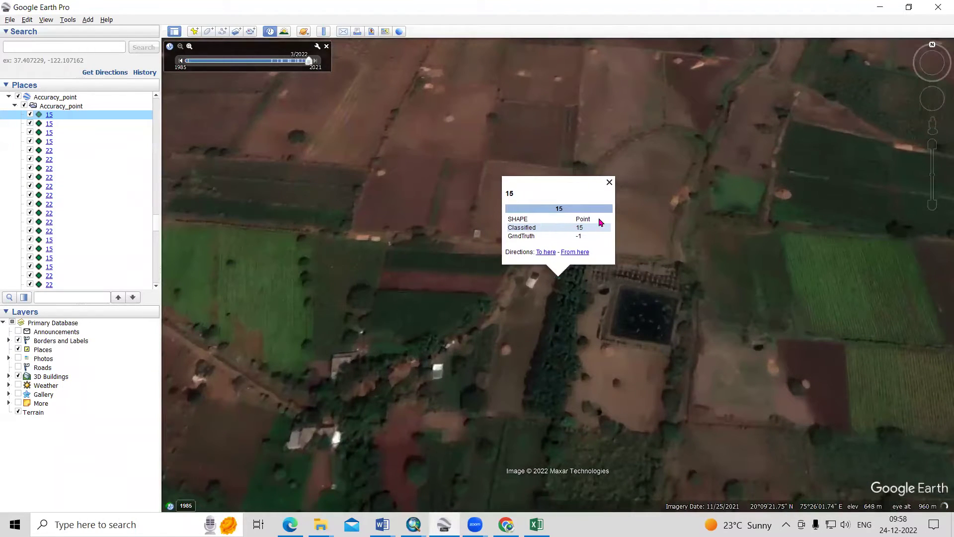
left_click(611, 183)
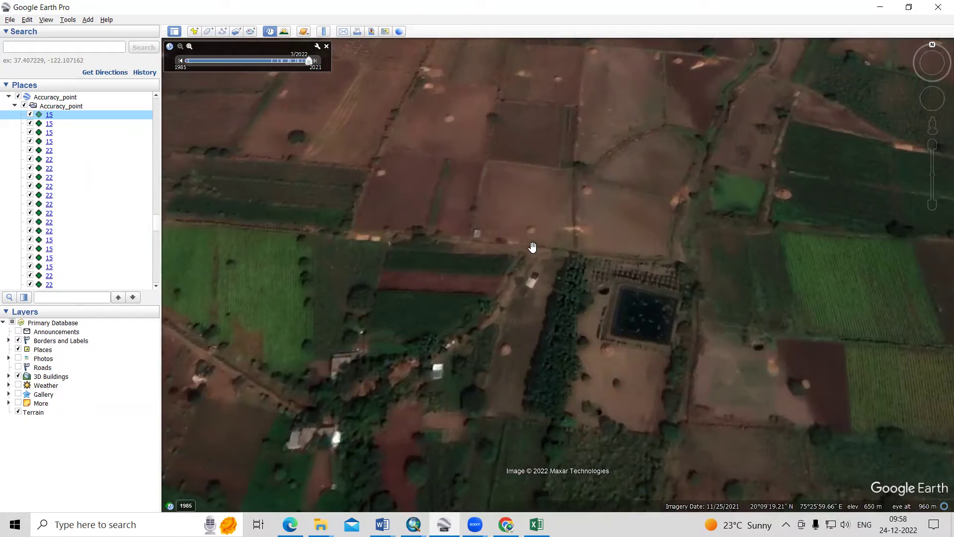
scroll(542, 236, "down", 3)
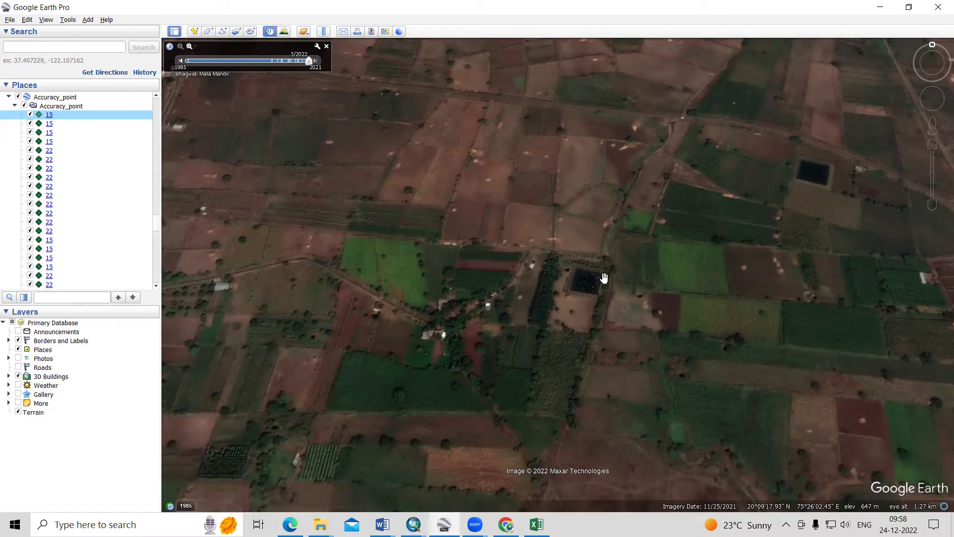
key("alt+Tab")
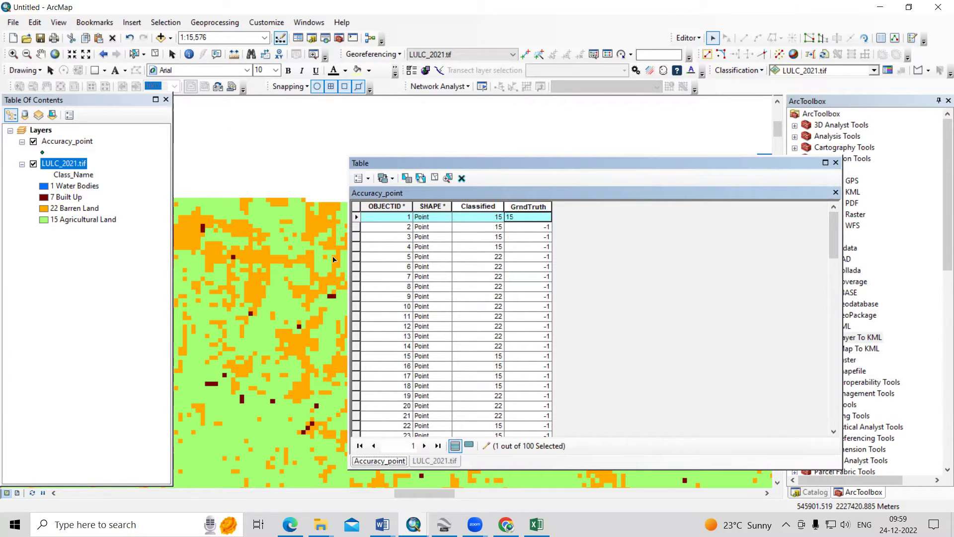
key("Return")
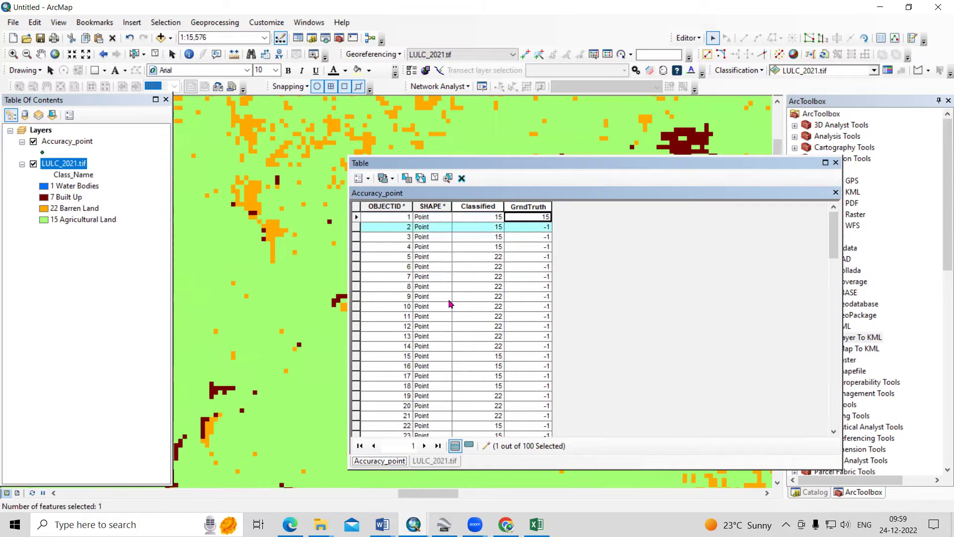
- View the second point in Google Earth Pro and set its GrndTruth to 15 in the ArcMap table
key("alt+Tab")
left_click(49, 124)
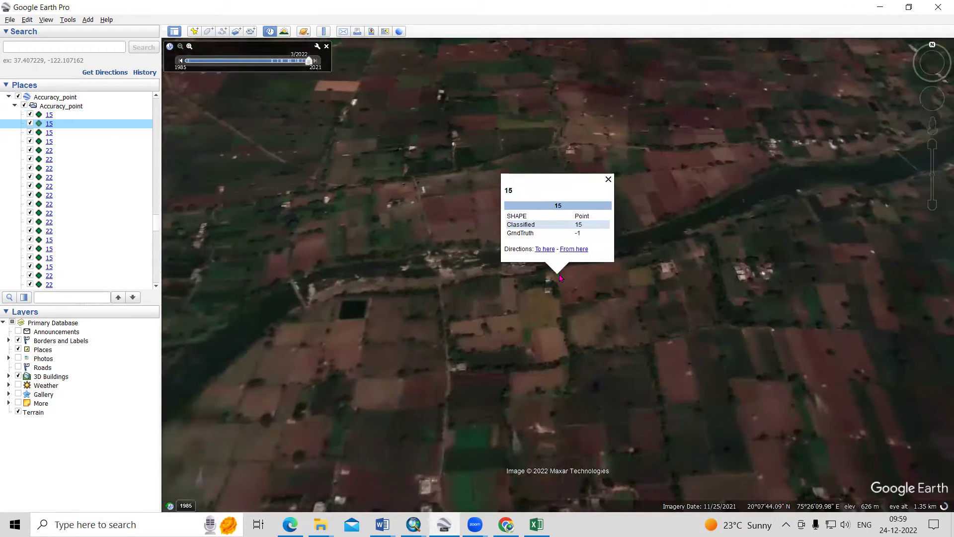
key("alt+Tab")
left_click(523, 227)
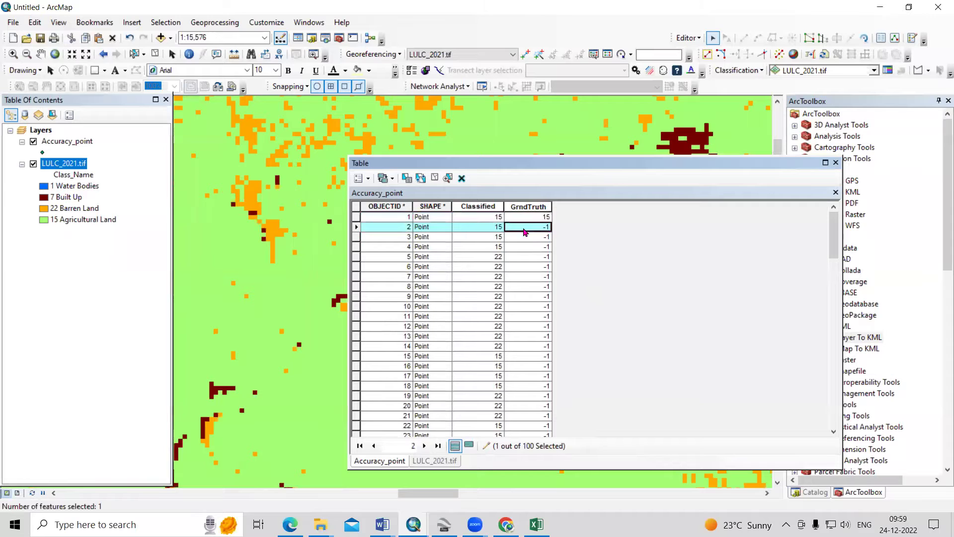
left_click(522, 227)
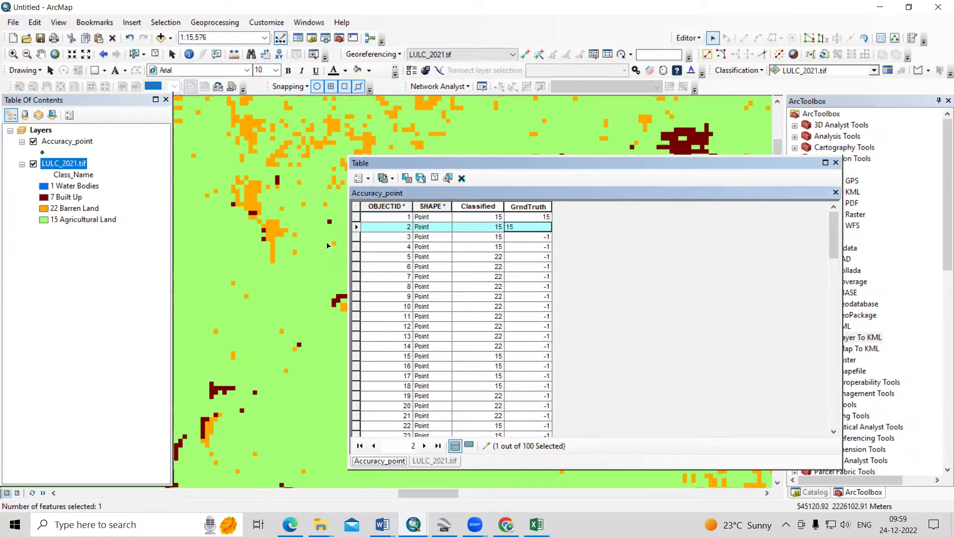
- Fly to the third point in Google Earth Pro and examine its land cover on older historical imagery
key("alt+Tab")
left_click(49, 133)
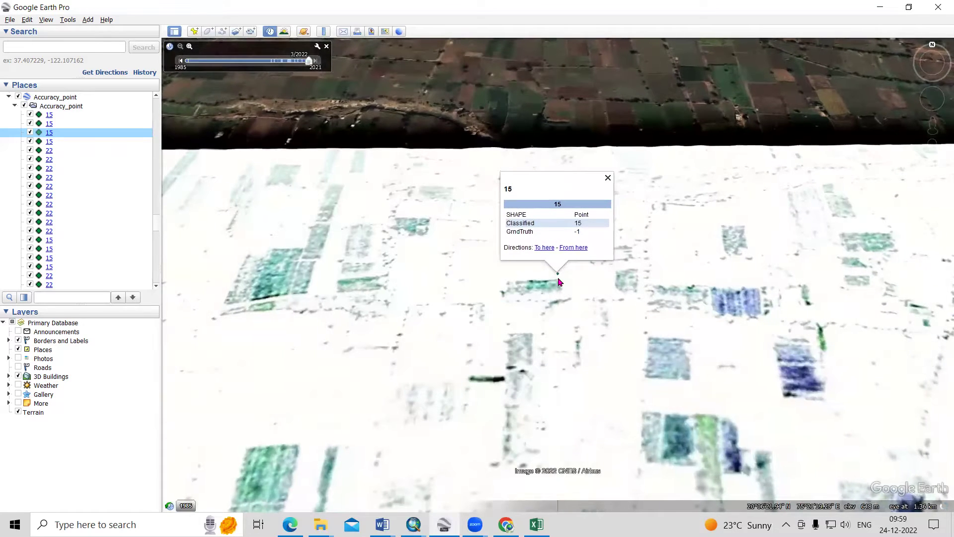
scroll(30, 164, "up", 3)
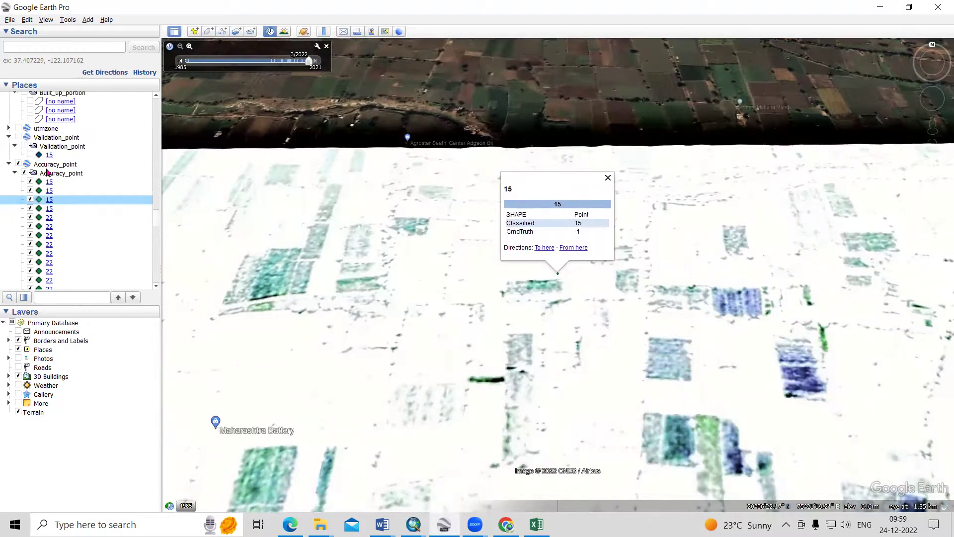
scroll(502, 298, "down", 3)
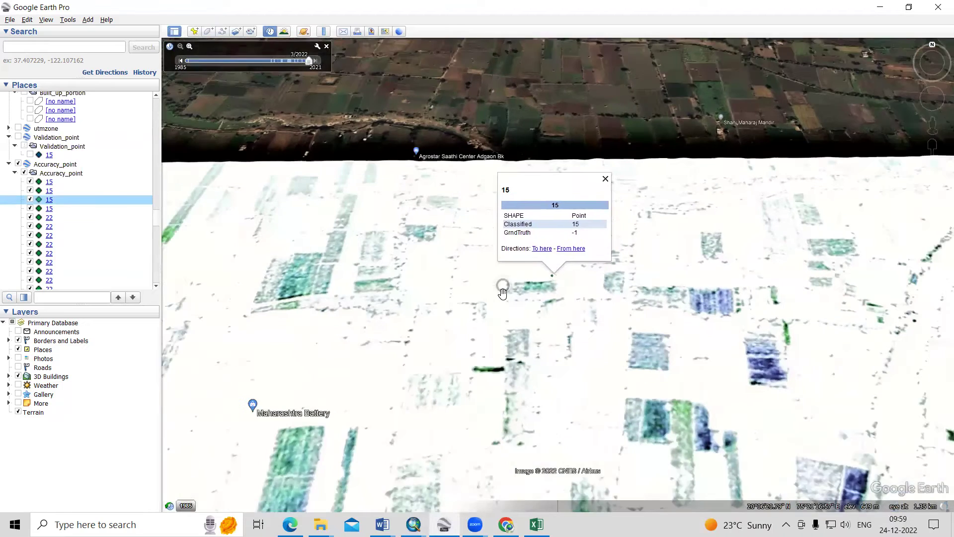
scroll(501, 300, "down", 3)
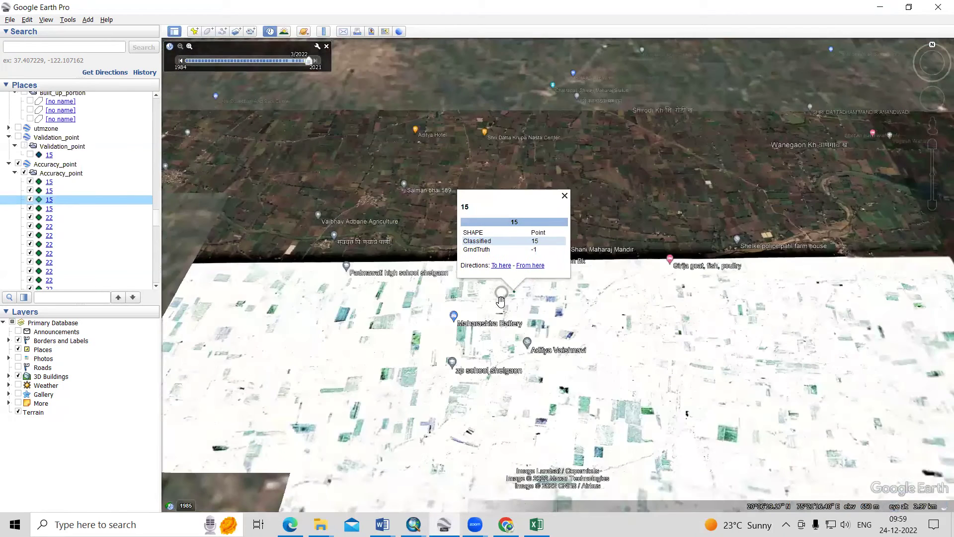
scroll(501, 300, "down", 5)
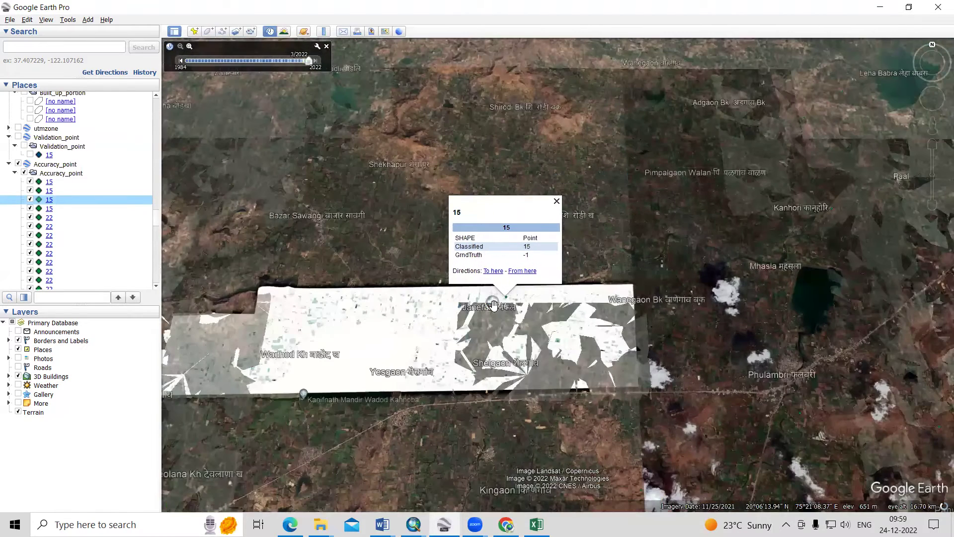
scroll(526, 287, "up", 5)
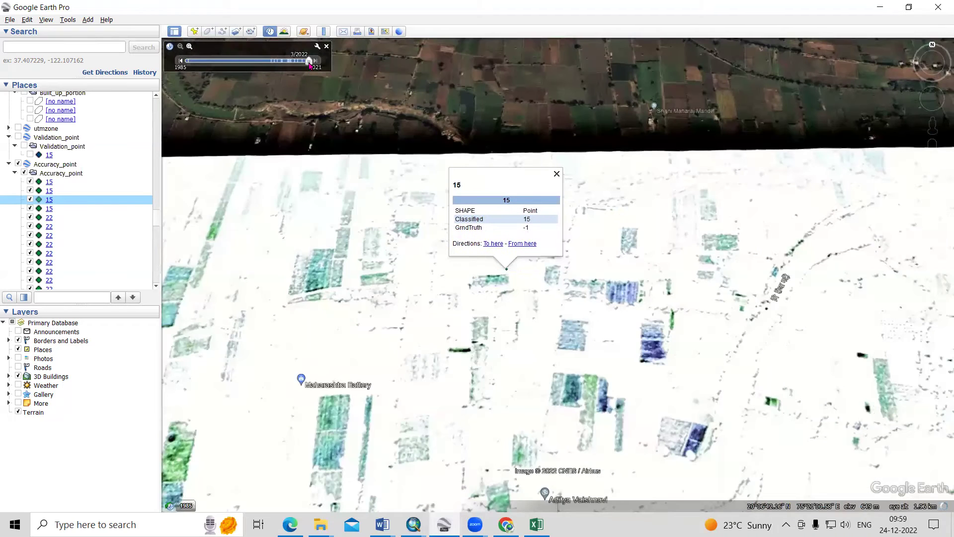
left_click_drag(309, 61, 284, 61)
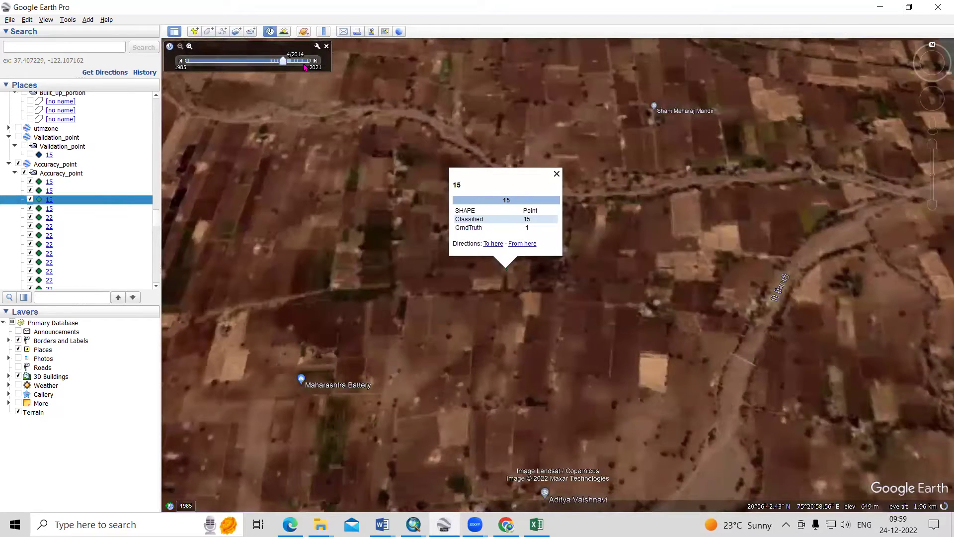
left_click(305, 64)
- Switch back to ArcMap and set the GrndTruth of point 3 to 15
key("alt+Tab")
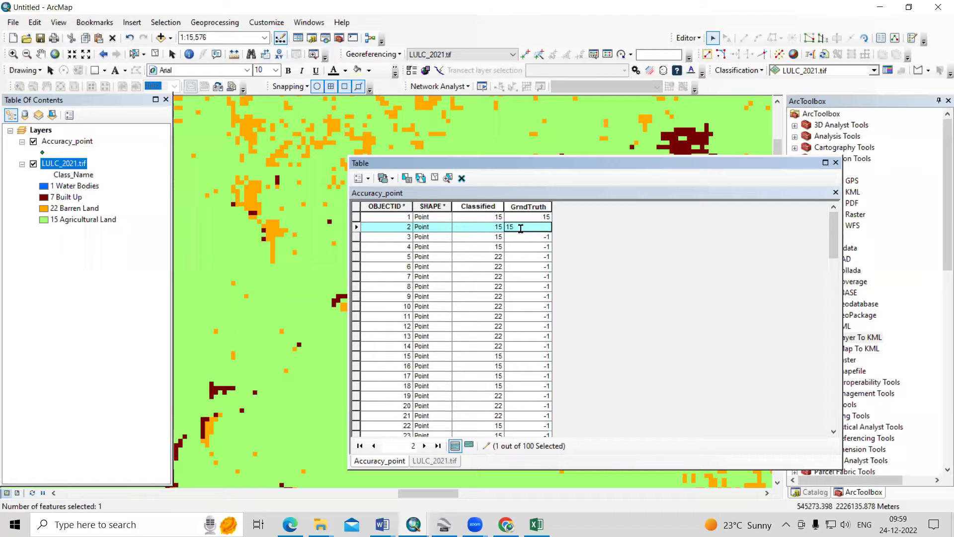
left_click(526, 236)
type("15")
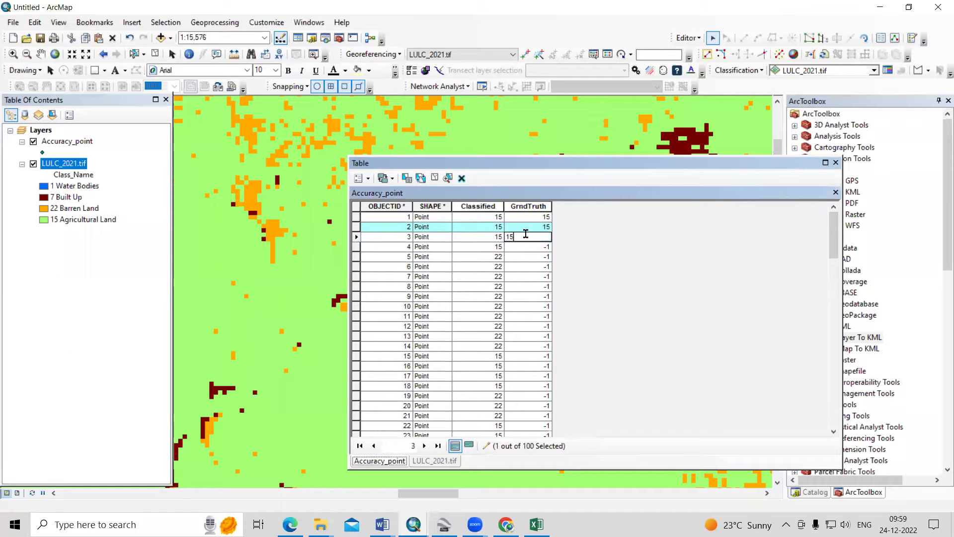
- Zoom to point 4 in ArcMap, inspect it in Google Earth Pro, and set its GrndTruth to 15
left_click(356, 247)
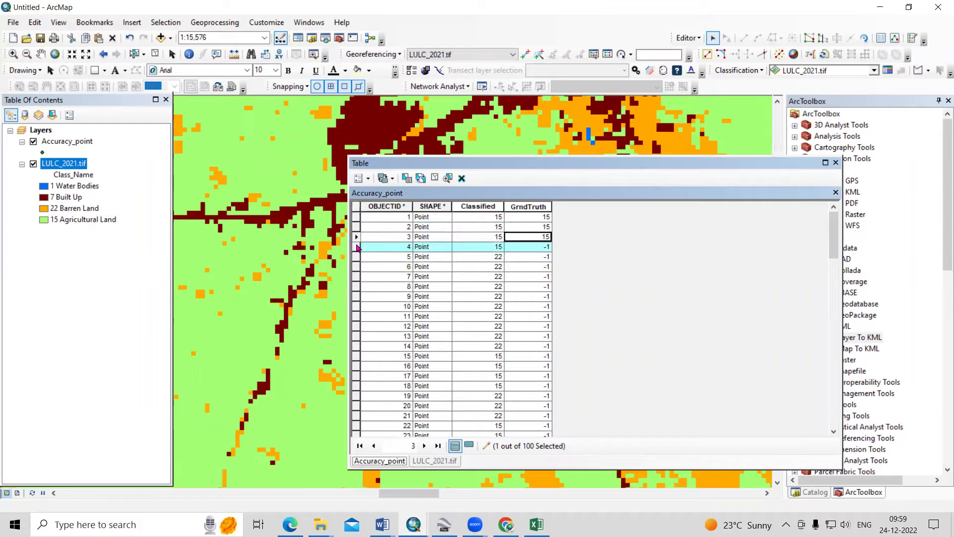
key("alt+Tab")
double_click(47, 209)
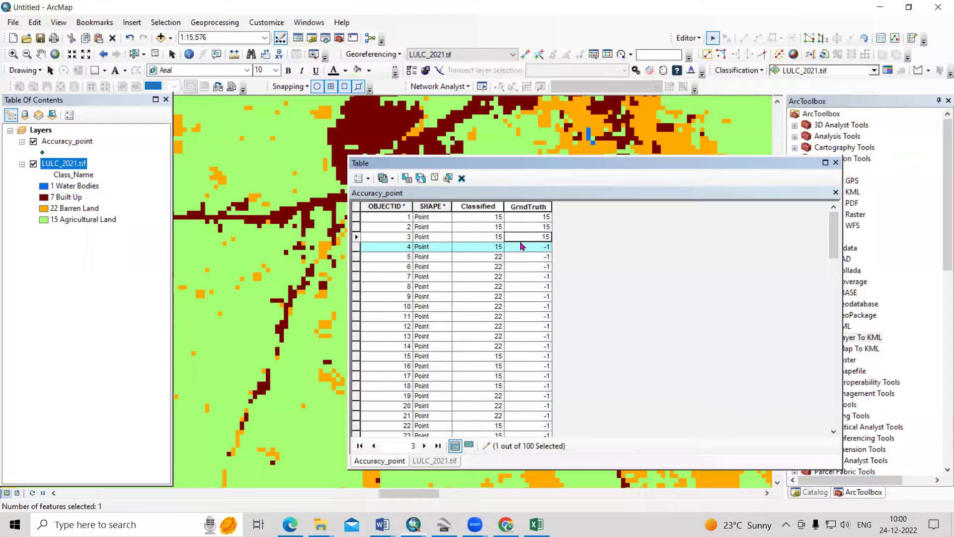
left_click(535, 247)
type("15")
- Zoom to point 5 in ArcMap, inspect it in Google Earth Pro, and enter 22 as its GrndTruth
left_click(355, 257)
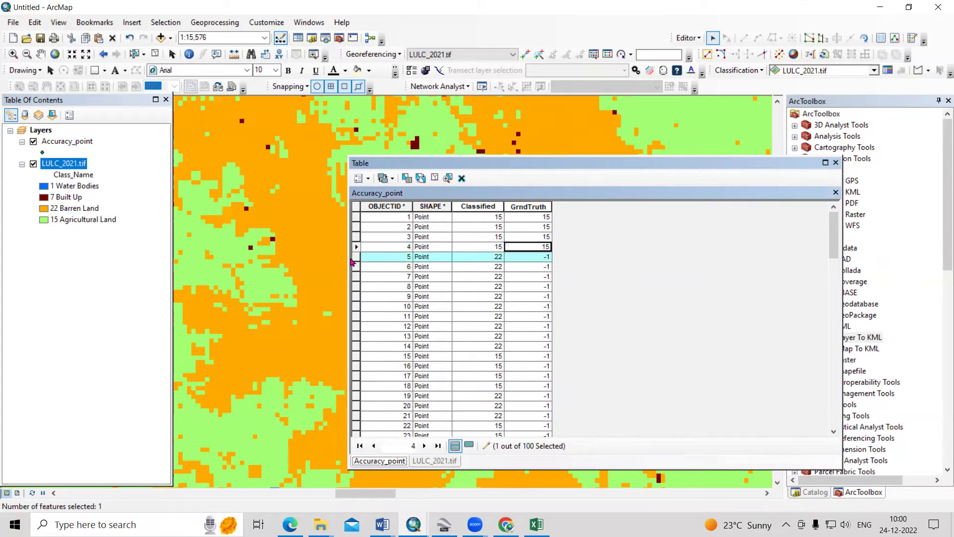
key("alt+Tab")
key("Down")
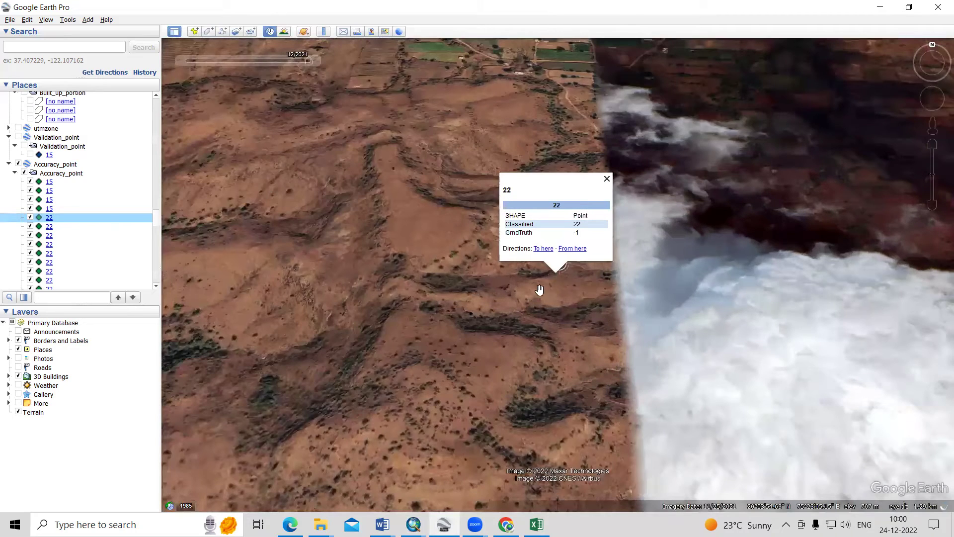
scroll(553, 306, "up", 2)
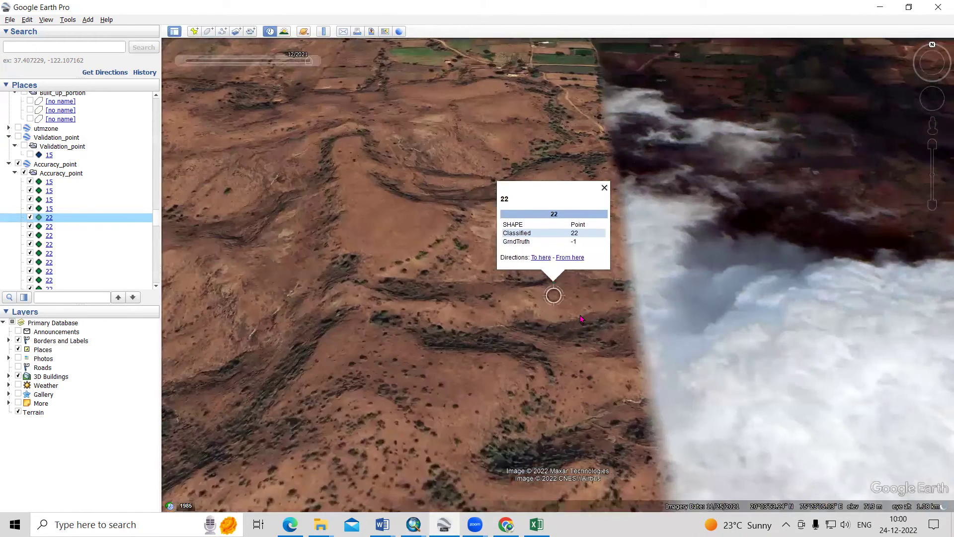
key("alt+Tab")
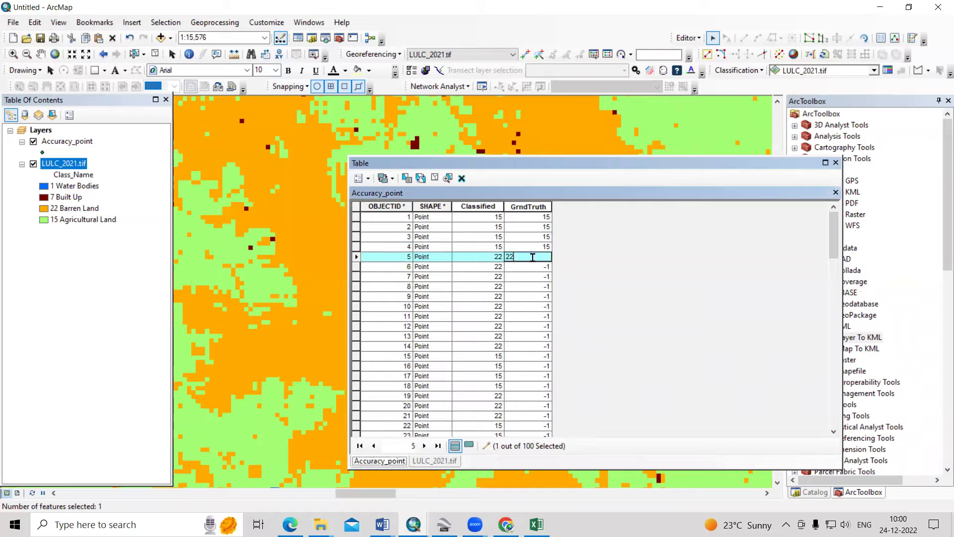
- Zoom to point 6 in ArcMap, inspect its surroundings in Google Earth Pro, and set its GrndTruth to 15
left_click(356, 269)
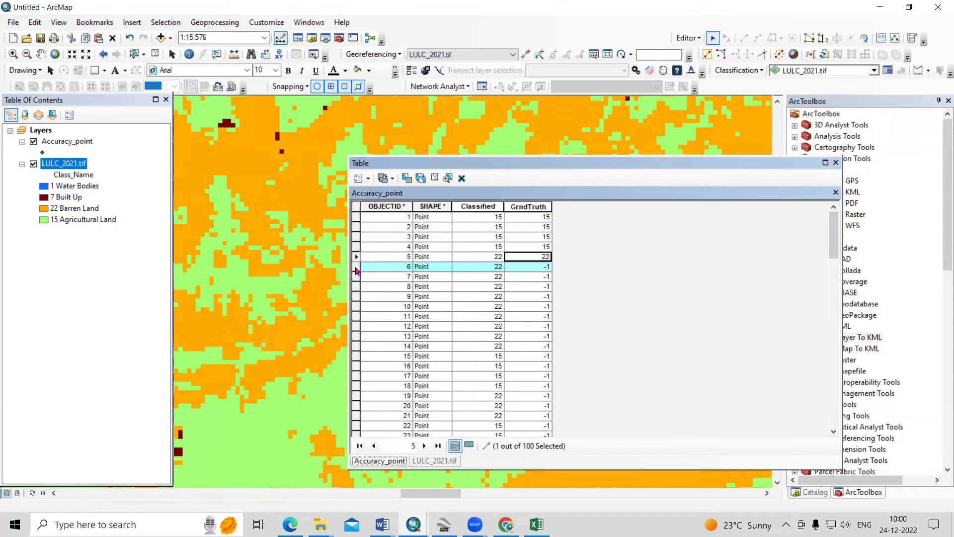
key("alt+Tab")
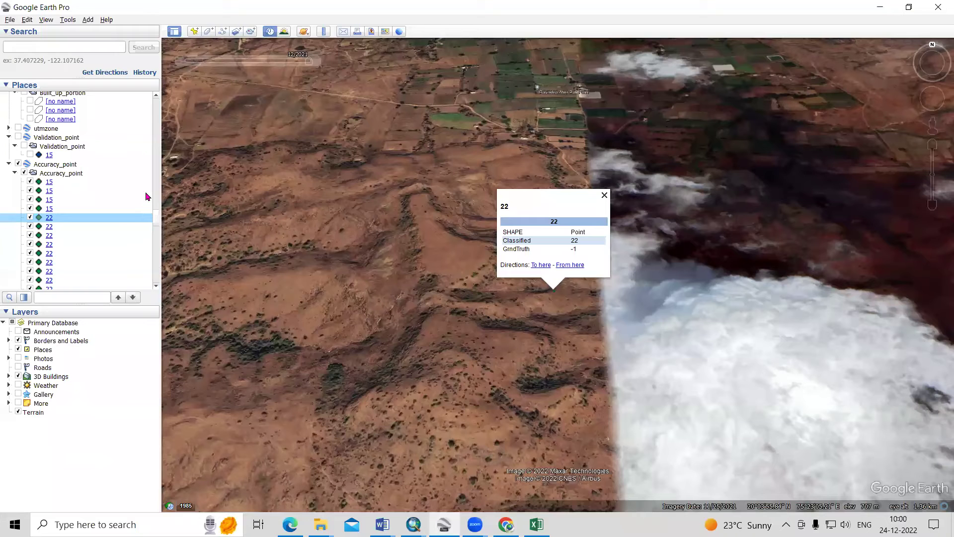
double_click(47, 227)
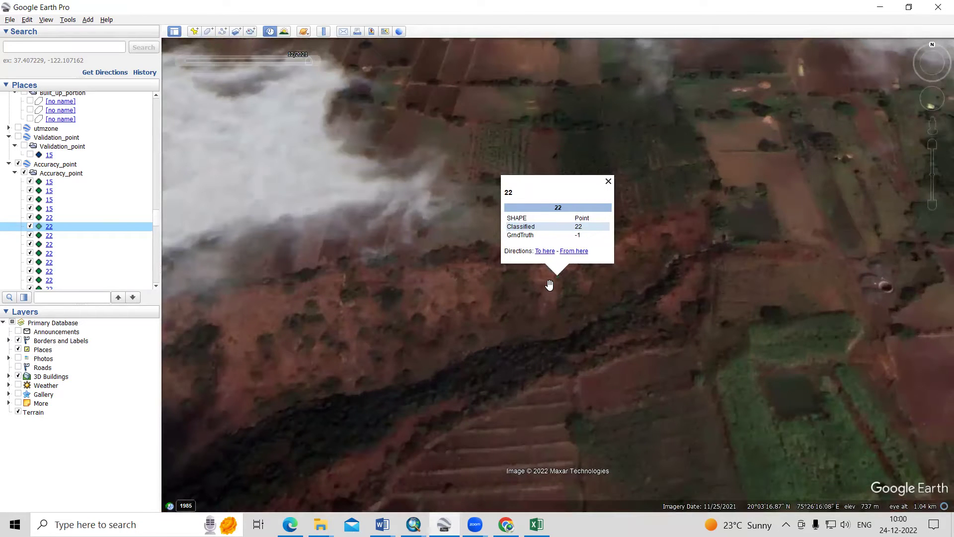
scroll(557, 292, "down", 3)
scroll(550, 293, "down", 2)
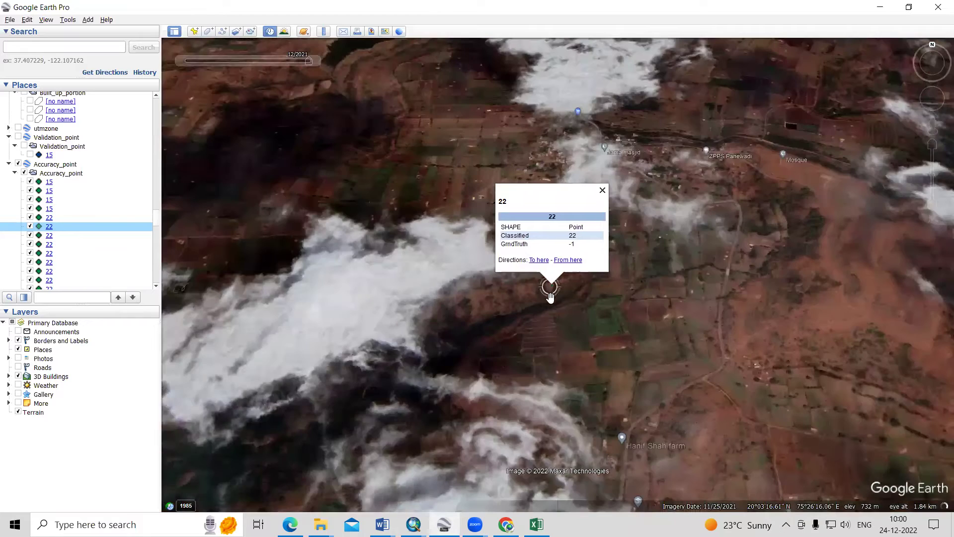
key("alt+Tab")
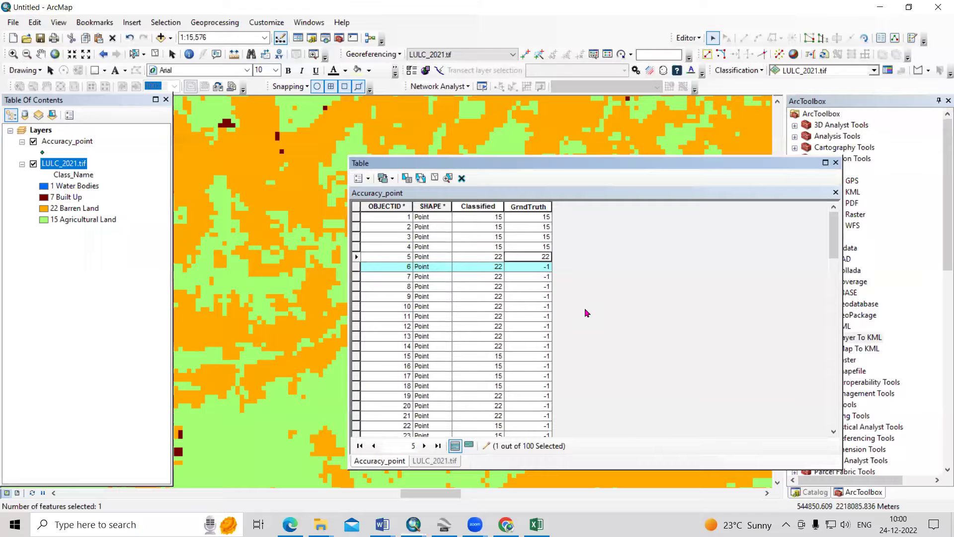
left_click(525, 267)
left_click(525, 266)
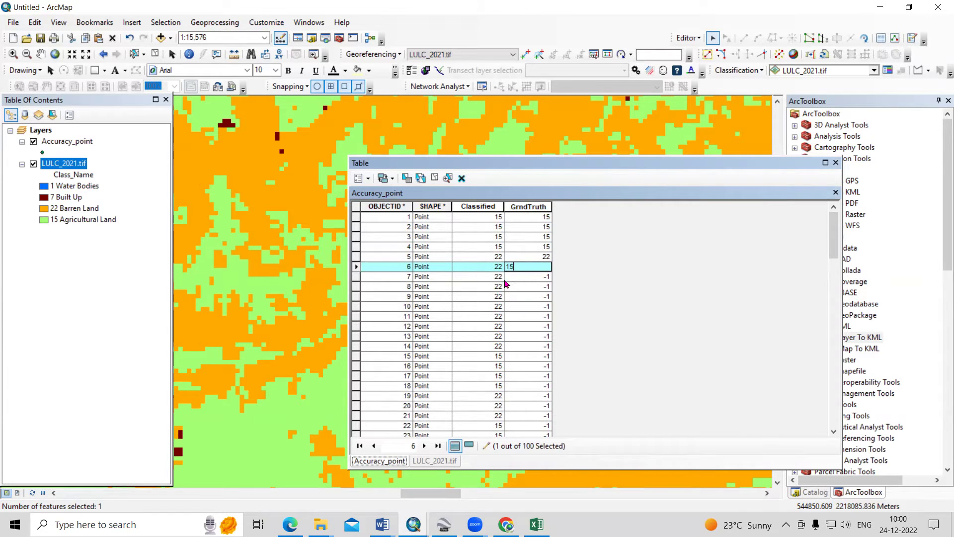
- Select point 7 in ArcMap, inspect its land cover in Google Earth Pro, and set its GrndTruth to 22
left_click(356, 278)
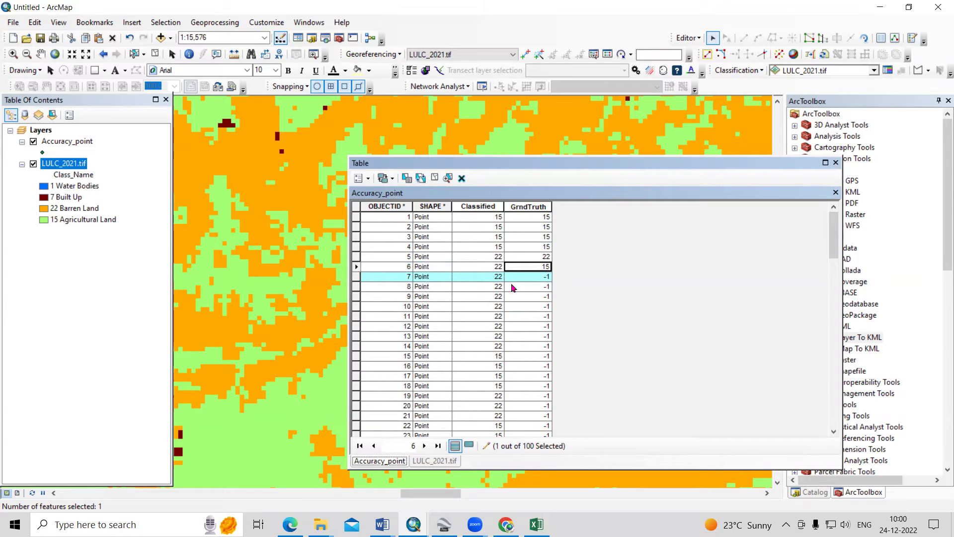
left_click(489, 271)
left_click(547, 270)
left_click(544, 270)
left_click(537, 277)
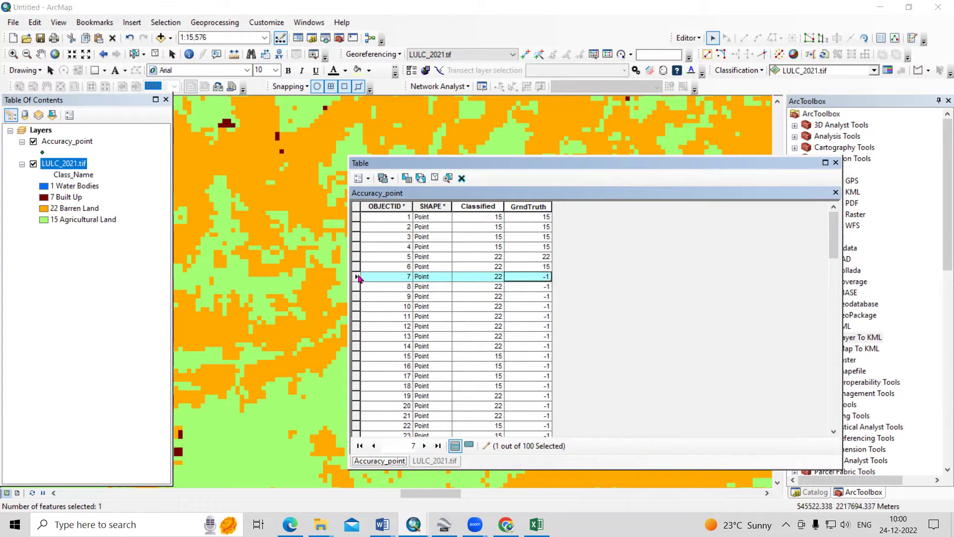
key("alt+Tab")
left_click(50, 237)
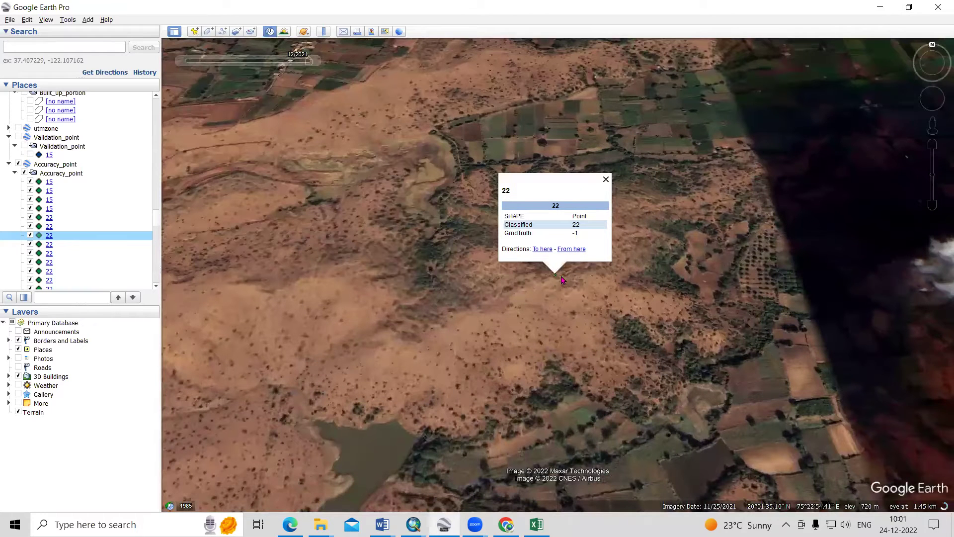
key("alt+Tab")
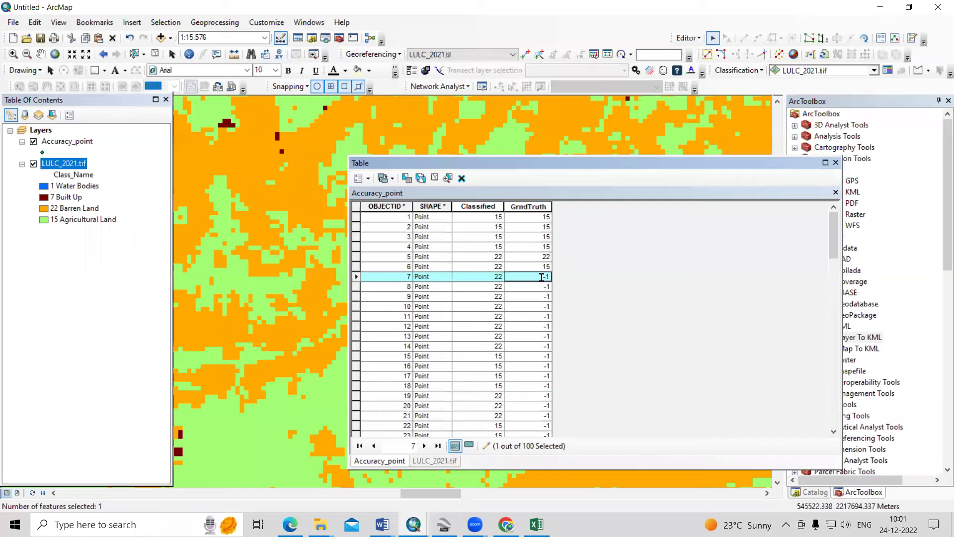
type("22")
key("Return")
left_click(542, 297)
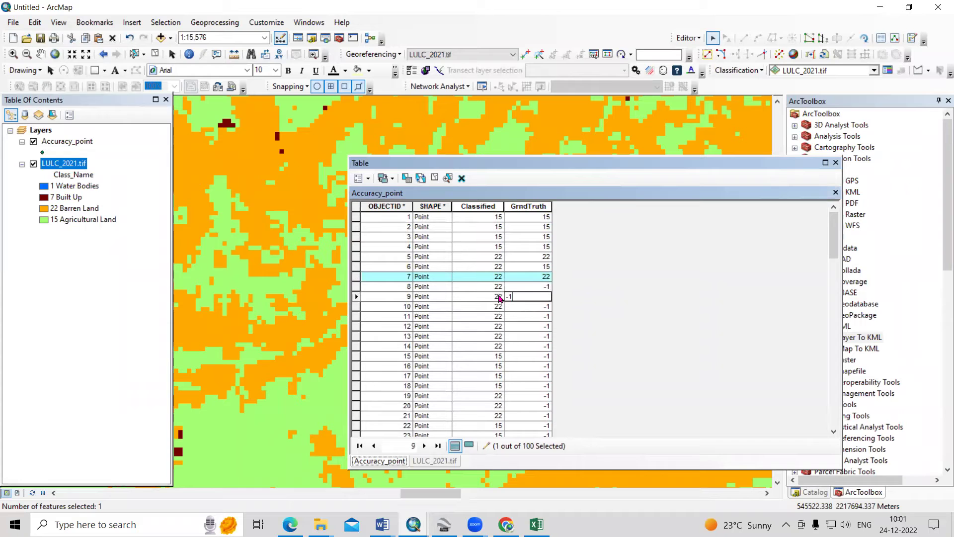
- Select point 8 in ArcMap, inspect its location in Google Earth Pro, and set its GrndTruth to 22
left_click(355, 286)
key("alt+Tab")
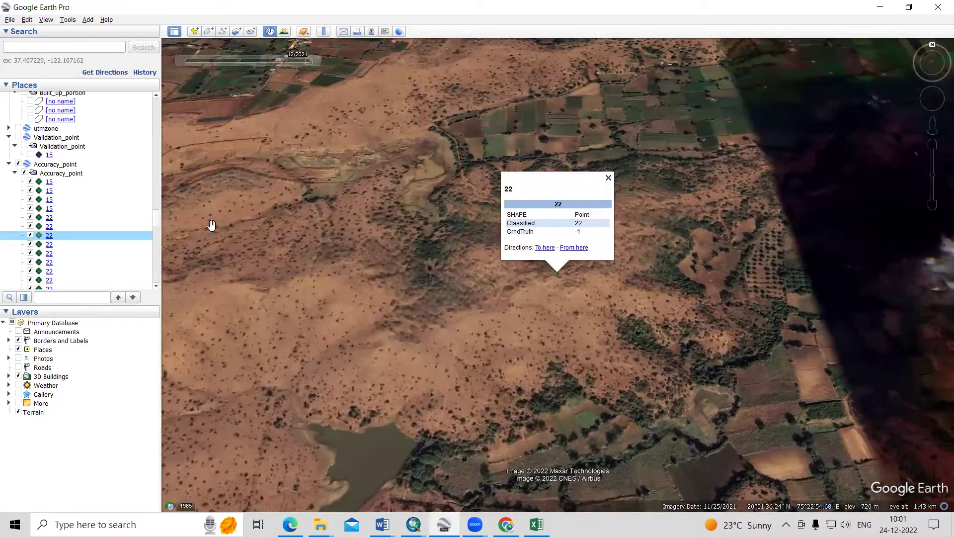
left_click(48, 244)
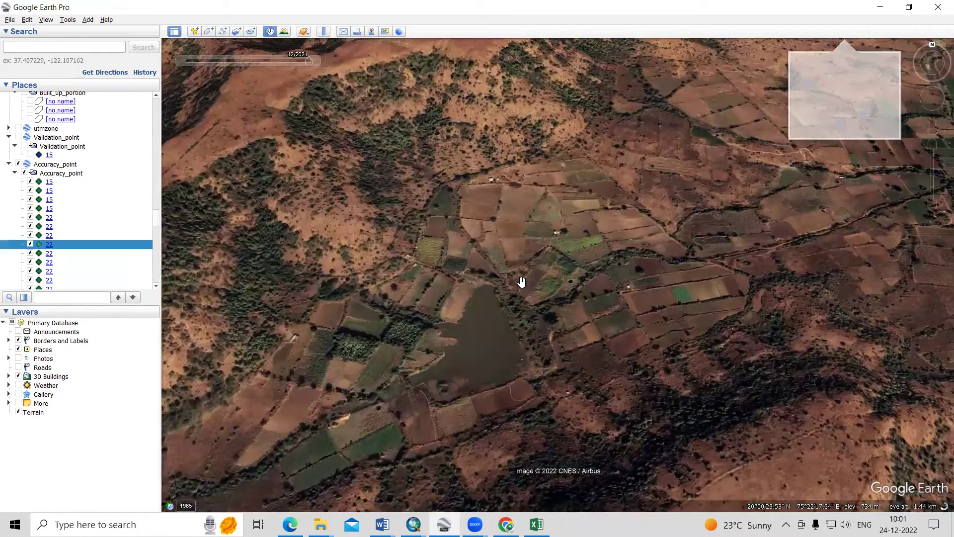
key("alt+Tab")
left_click(524, 285)
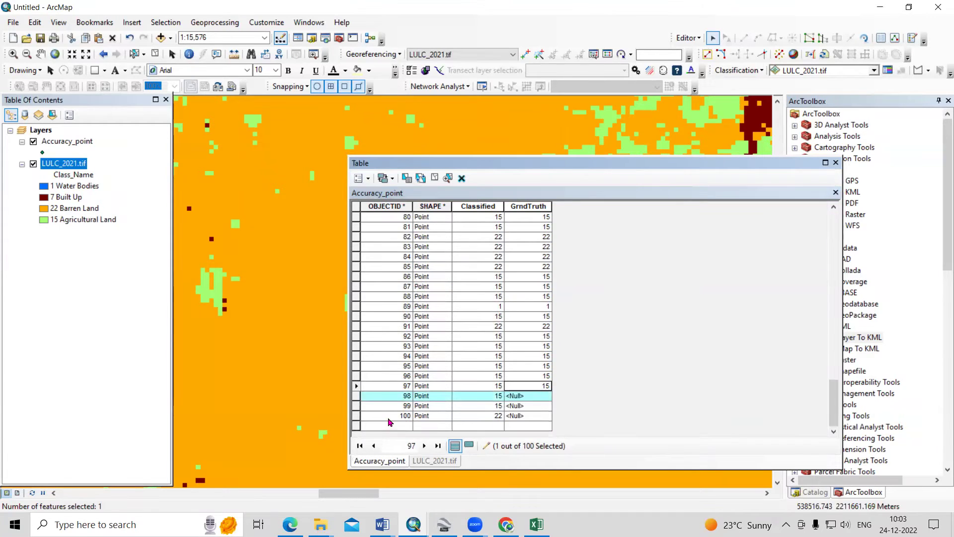
- Fly to point 98 in Google Earth Pro, inspect its land cover, and enter 15 as its GrndTruth in ArcMap
key("alt+Tab")
double_click(48, 267)
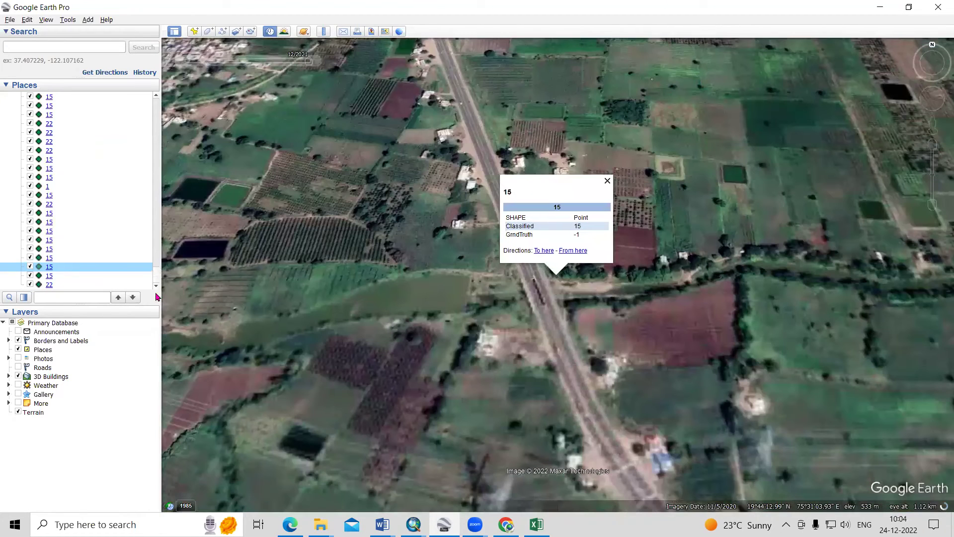
key("alt+Tab")
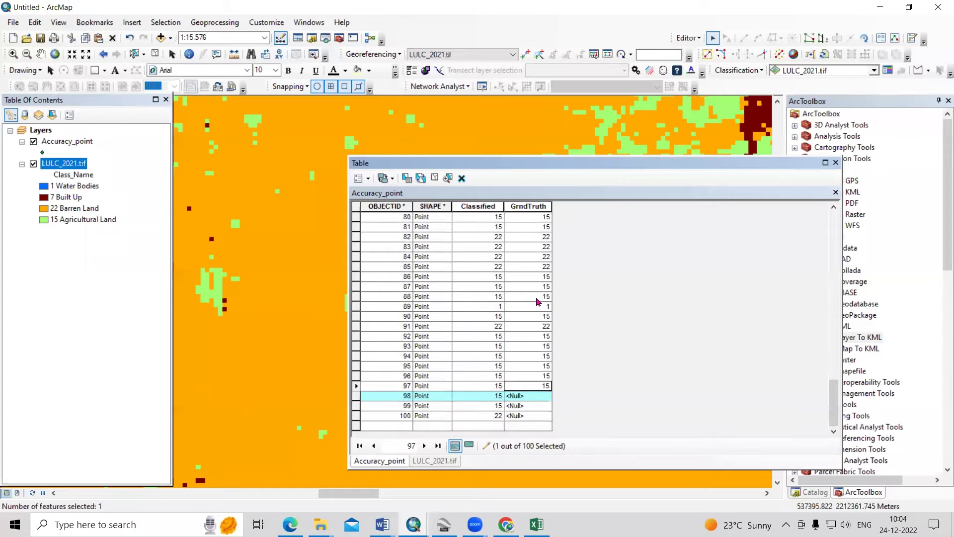
left_click(533, 396)
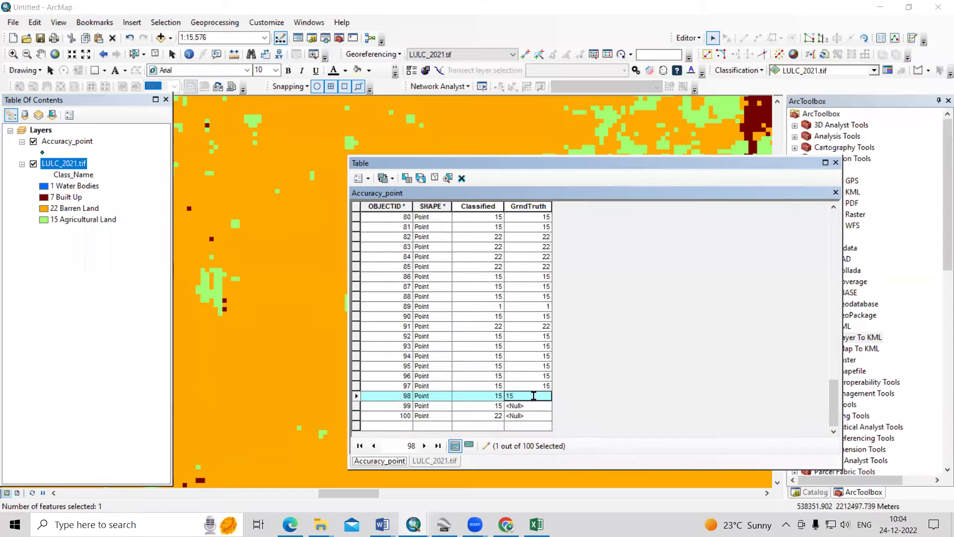
- Inspect point 99 in Google Earth Pro, then return to ArcMap and enter 15 as its GrndTruth
key("alt+Tab")
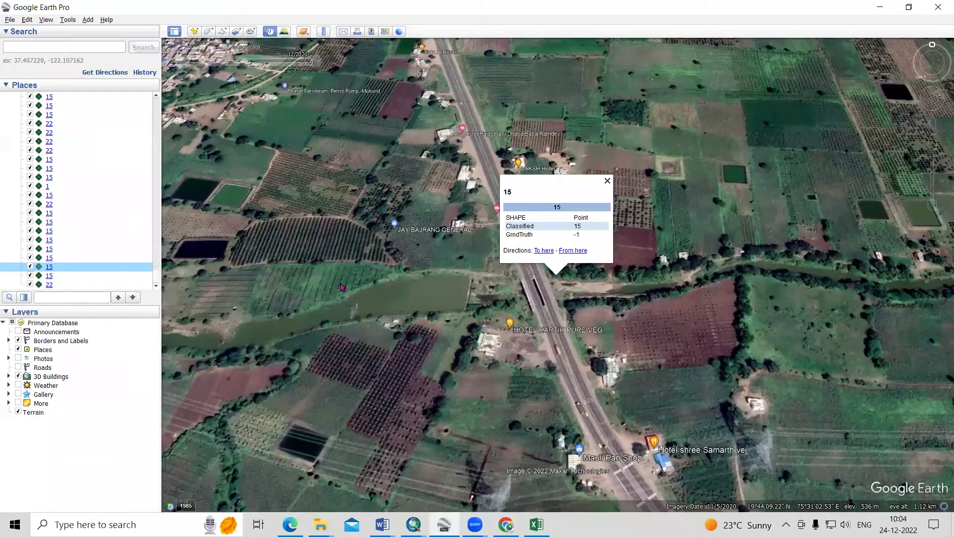
key("Down")
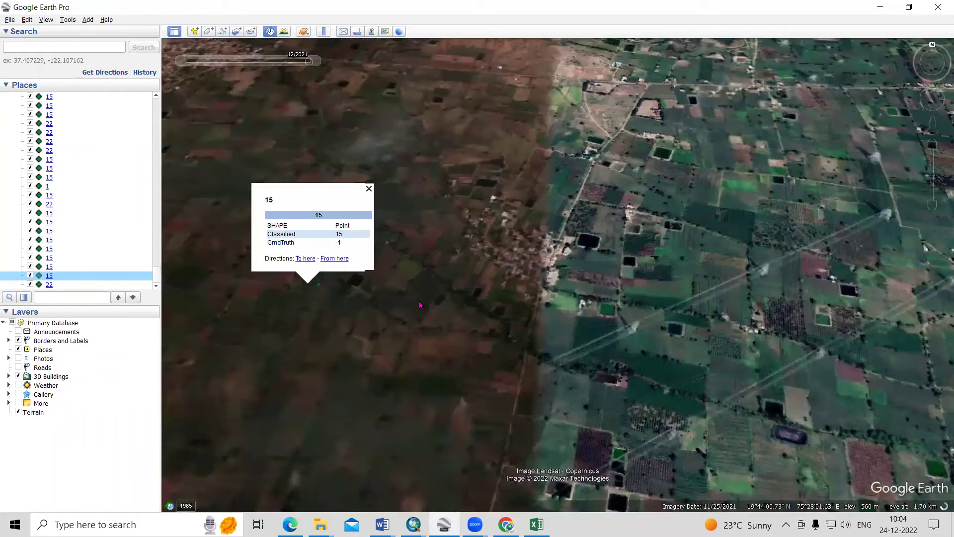
key("alt+Tab")
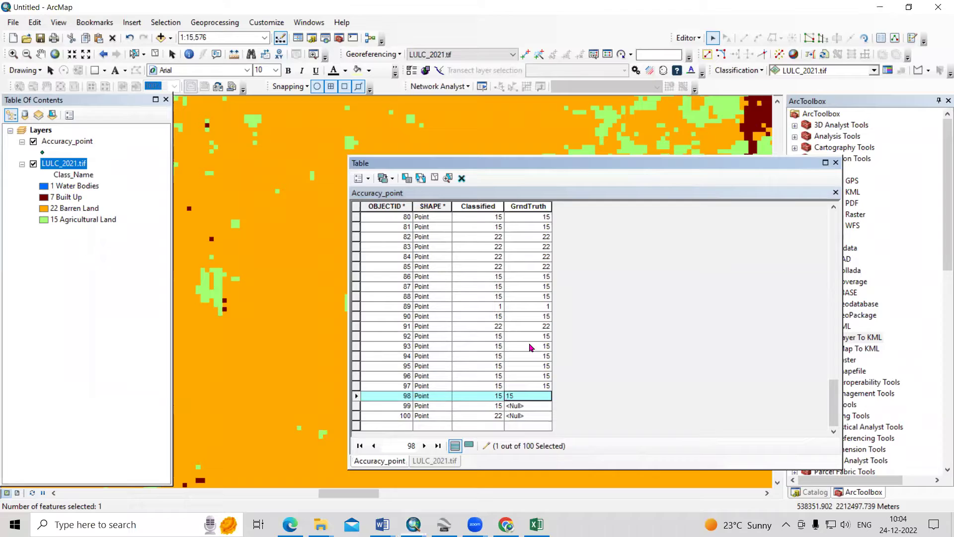
left_click(527, 404)
- Fly to the last point, 100, in Google Earth Pro and enter 15 as its GrndTruth in ArcMap
key("alt+Tab")
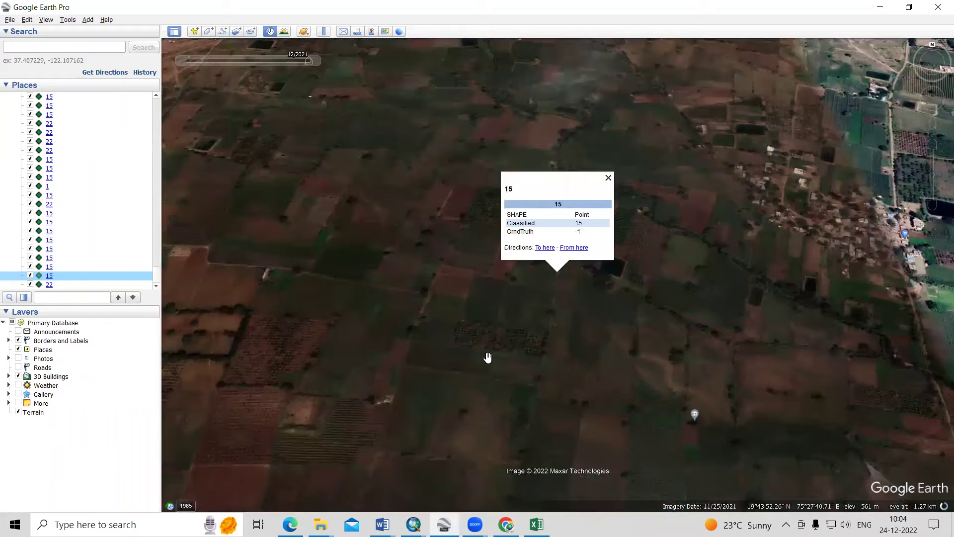
double_click(50, 286)
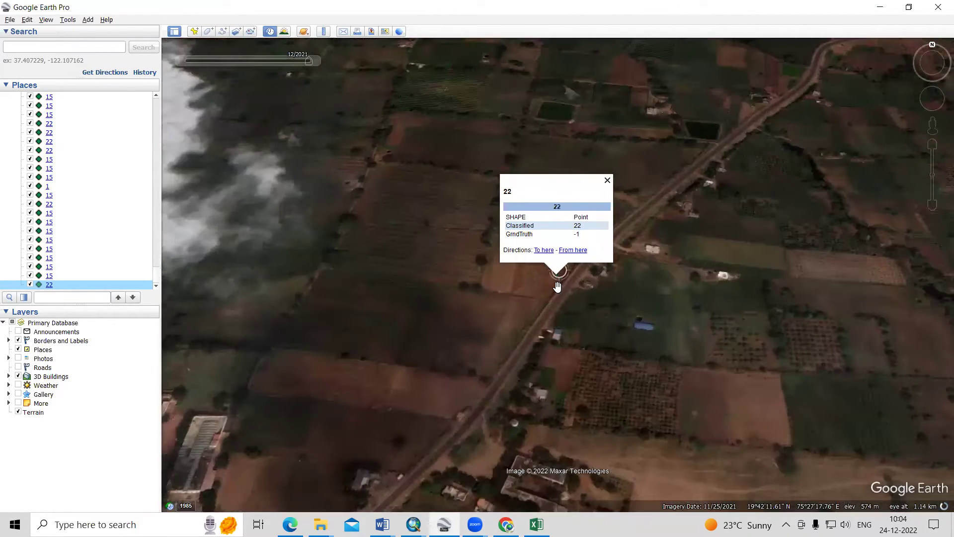
key("alt+Tab")
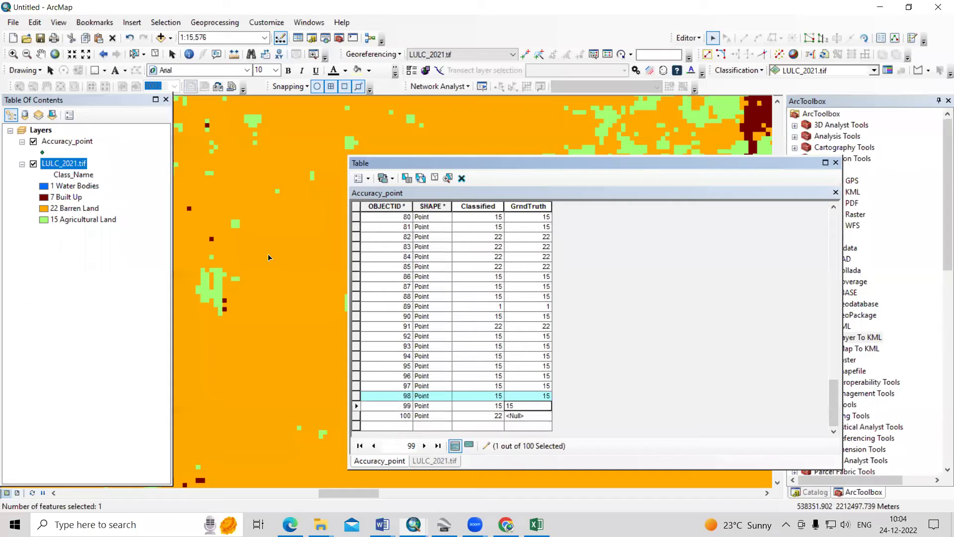
left_click(527, 415)
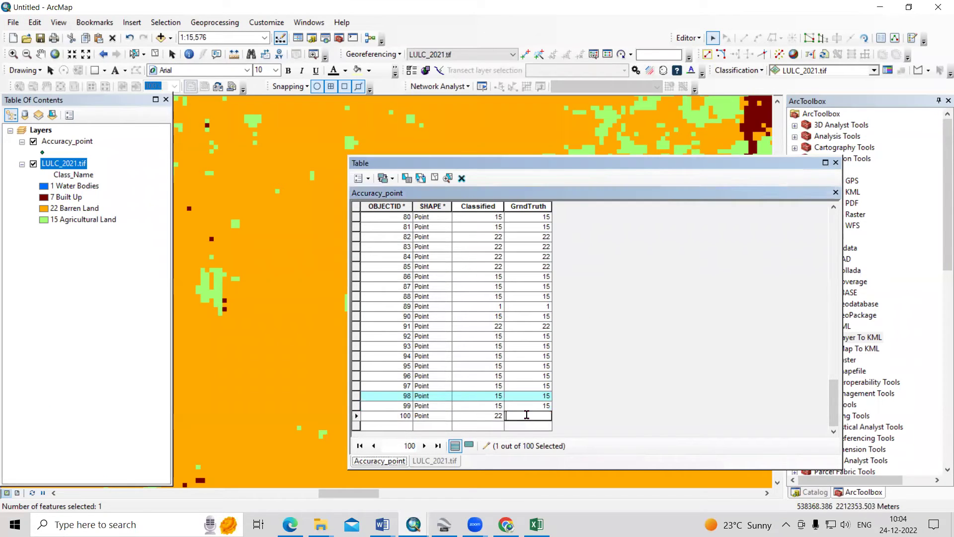
type("15")
- Save the GrndTruth edits in the Accuracy_point table and end the editing session
left_click(687, 37)
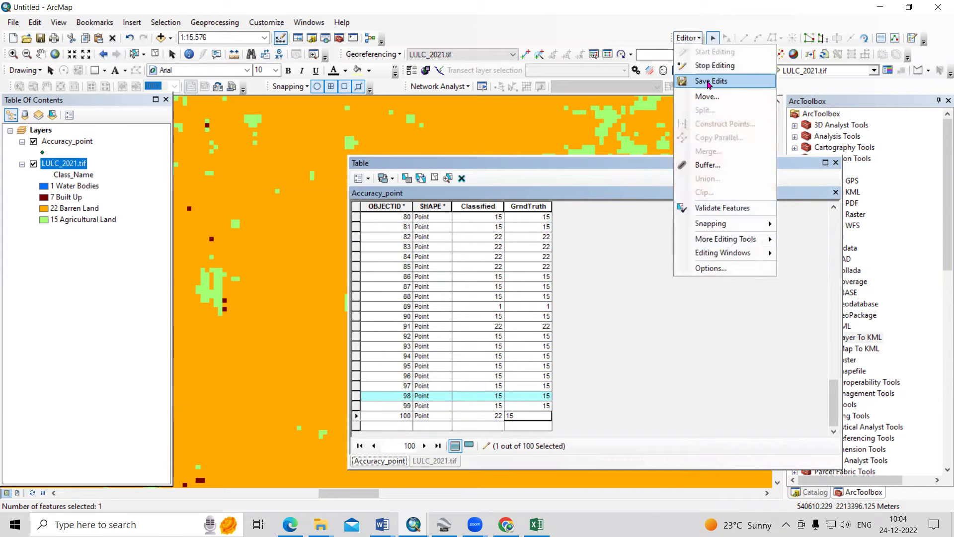
left_click(709, 81)
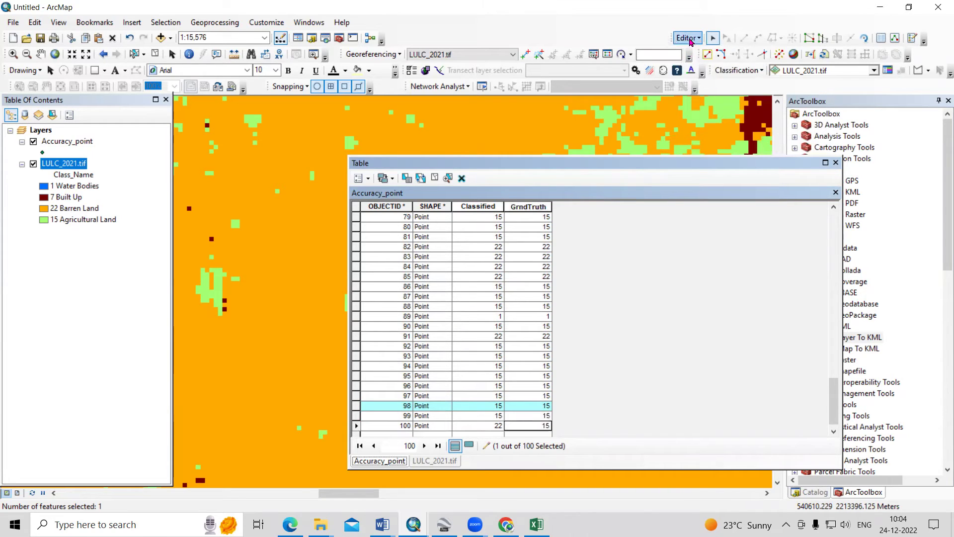
left_click(688, 38)
left_click(715, 65)
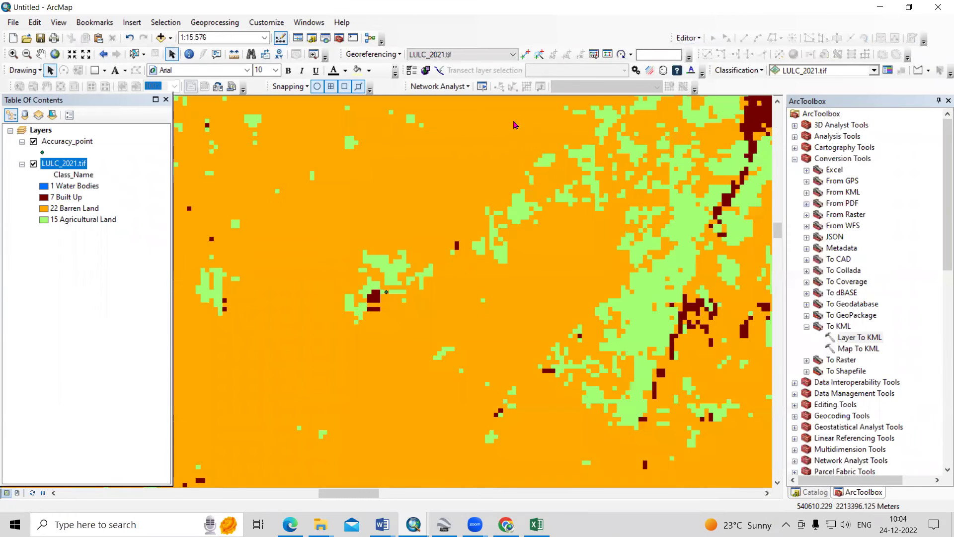
left_click_drag(514, 108, 432, 121)
scroll(398, 302, "up", 20)
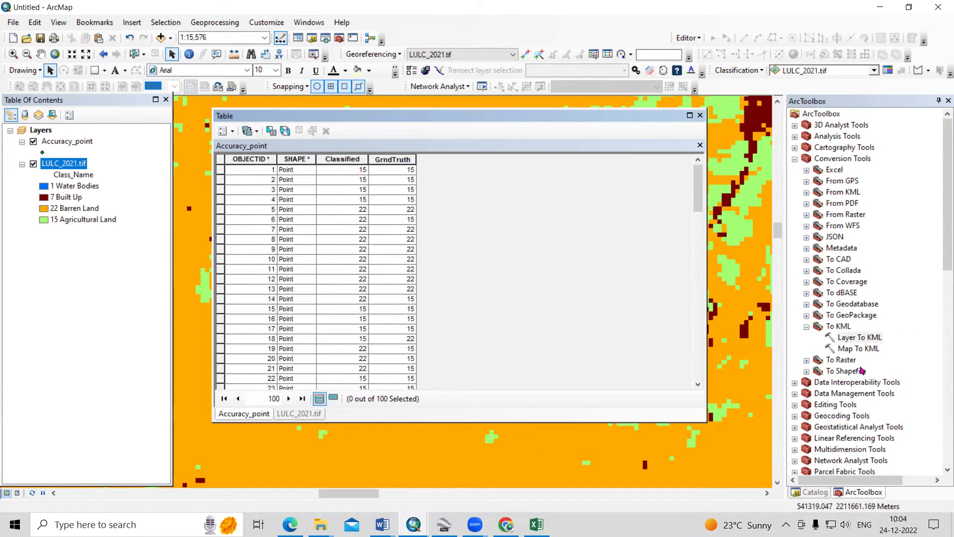
- Open the Compute Confusion Matrix tool from the Segmentation and Classification toolset of Spatial Analyst Tools
scroll(868, 351, "down", 11)
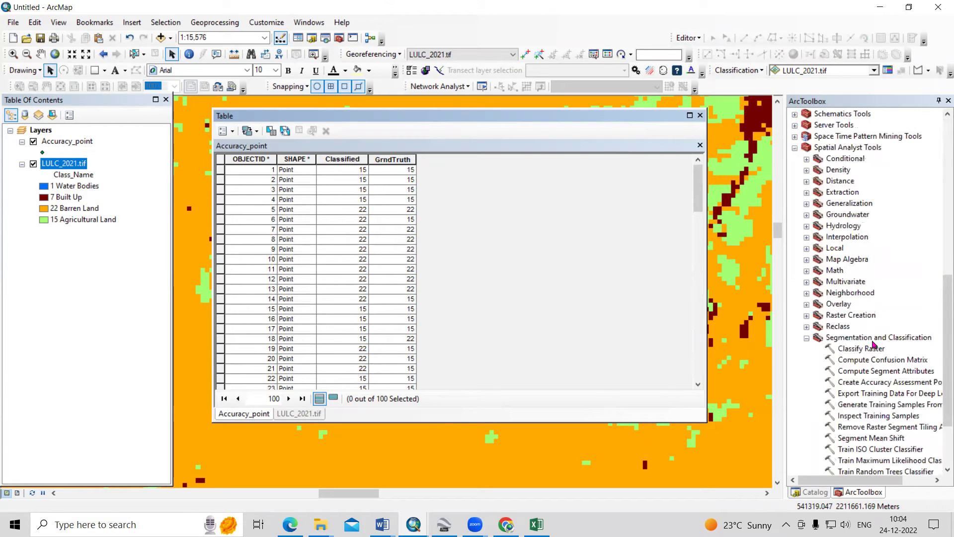
scroll(873, 343, "down", 2)
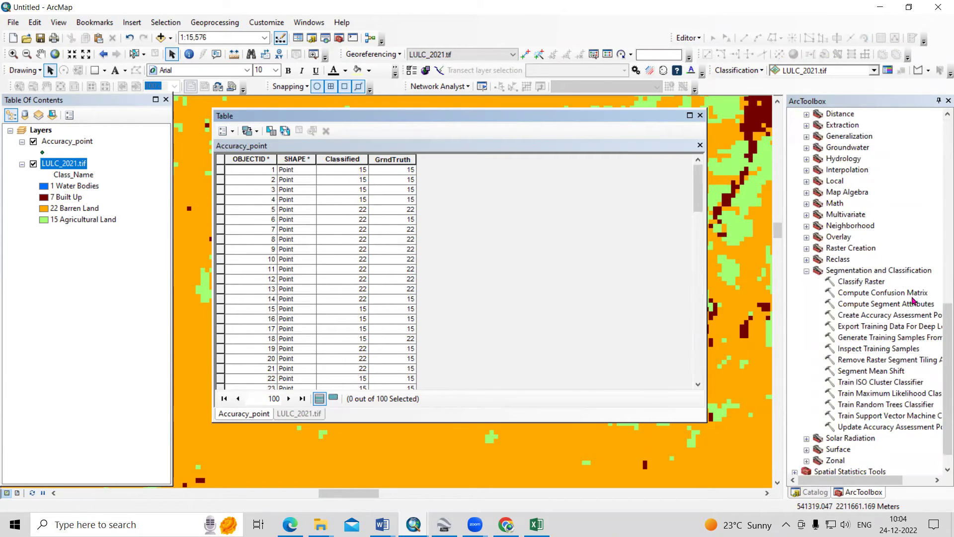
left_click(872, 309)
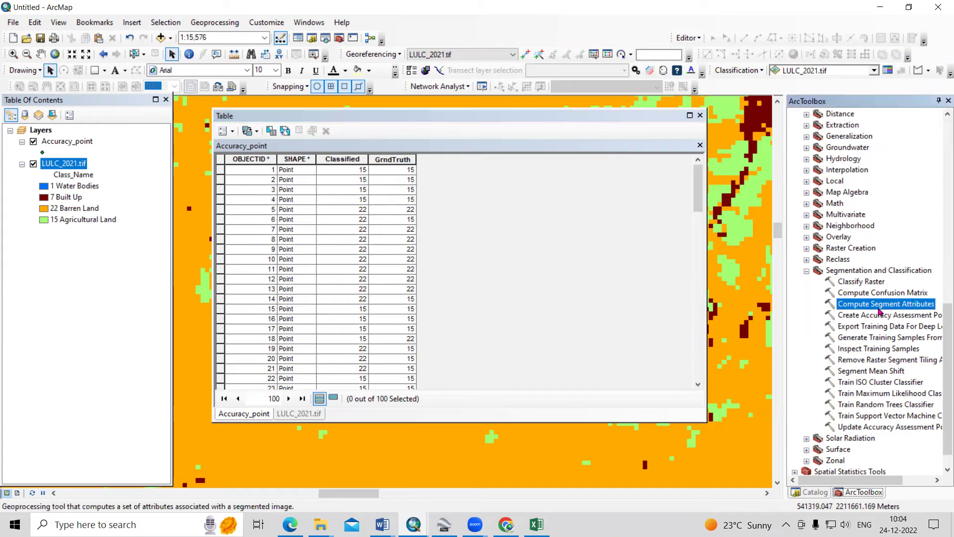
left_click(889, 293)
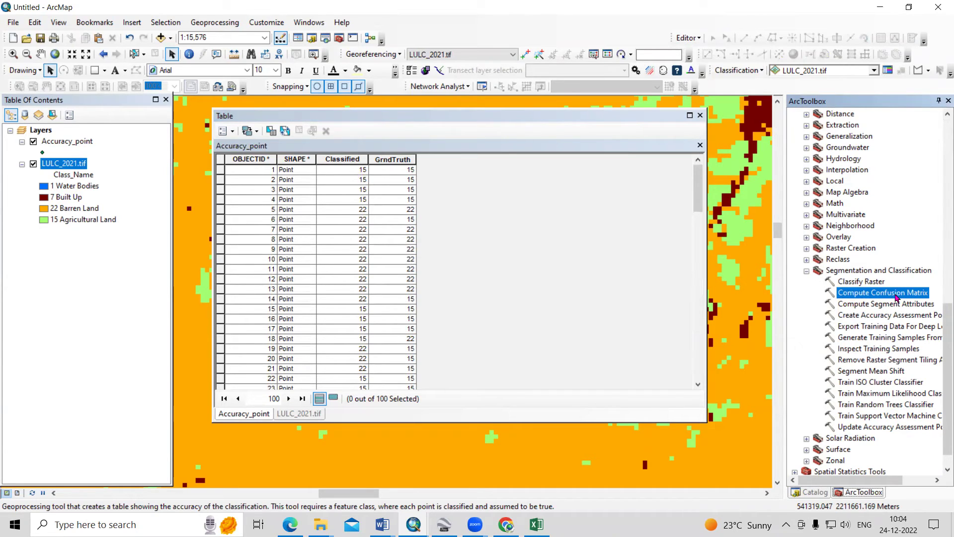
double_click(894, 293)
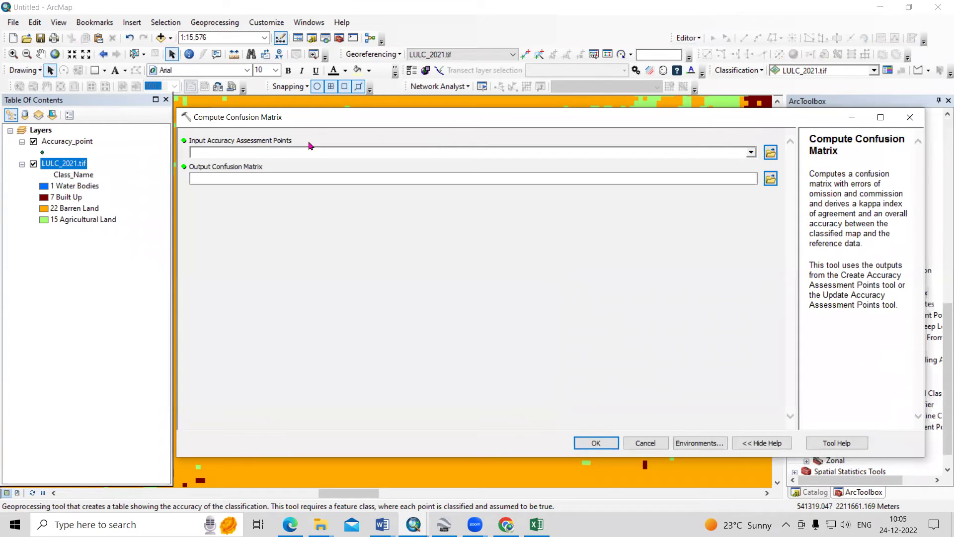
- Compute the confusion matrix from the Accuracy_point layer, saving the output table as Confusion_Matrix in Default.gdb
left_click_drag(64, 145, 240, 154)
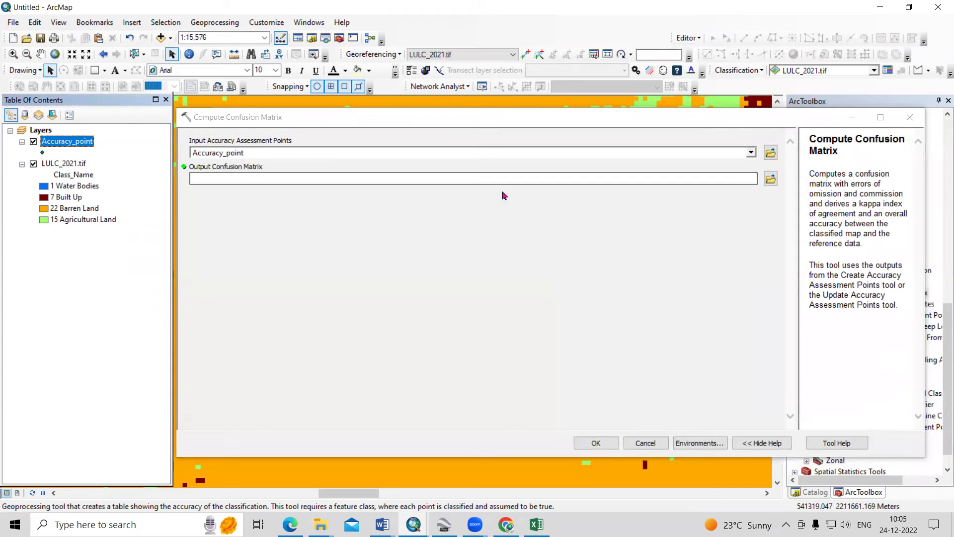
left_click(770, 179)
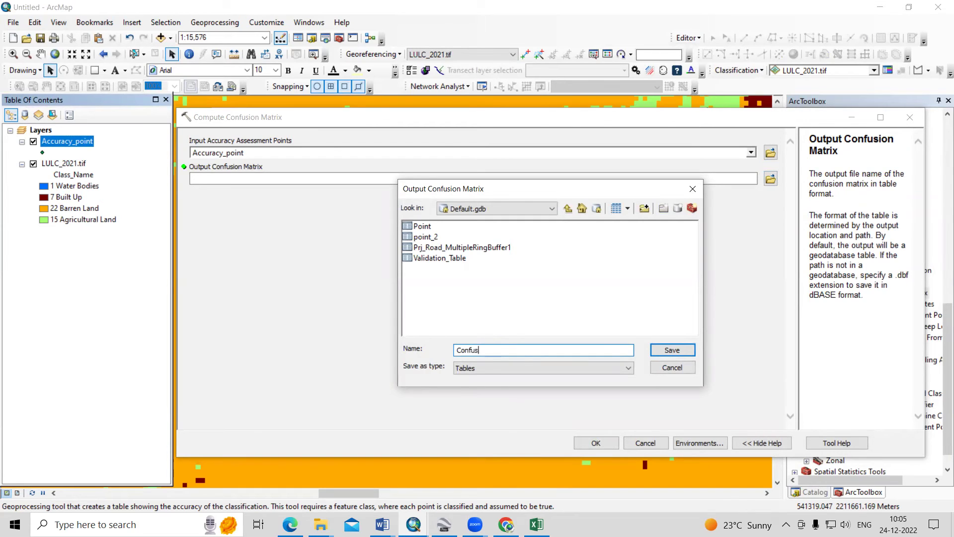
type("t")
left_click(664, 352)
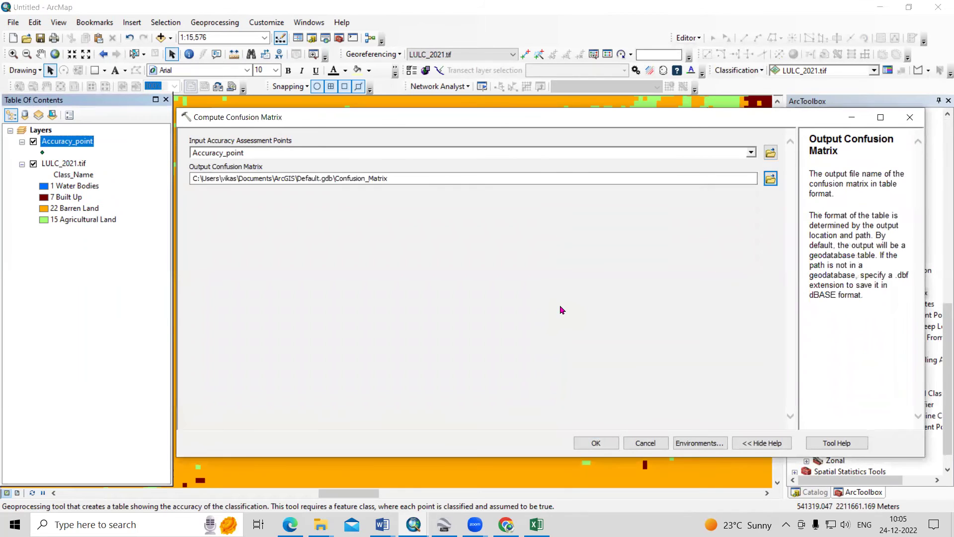
left_click(597, 444)
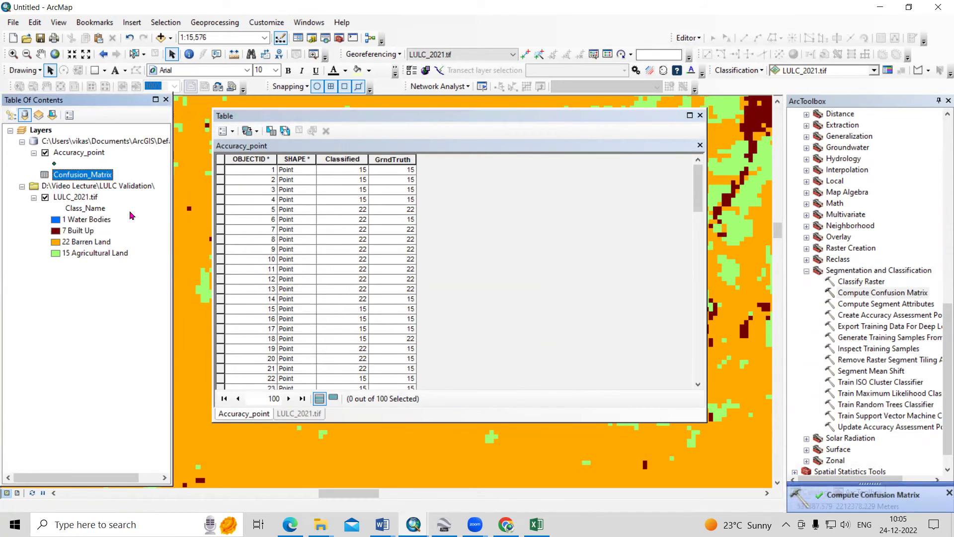
- Open the Confusion_Matrix table and examine its Kappa, P_Accuracy and U_Accuracy values
right_click(87, 175)
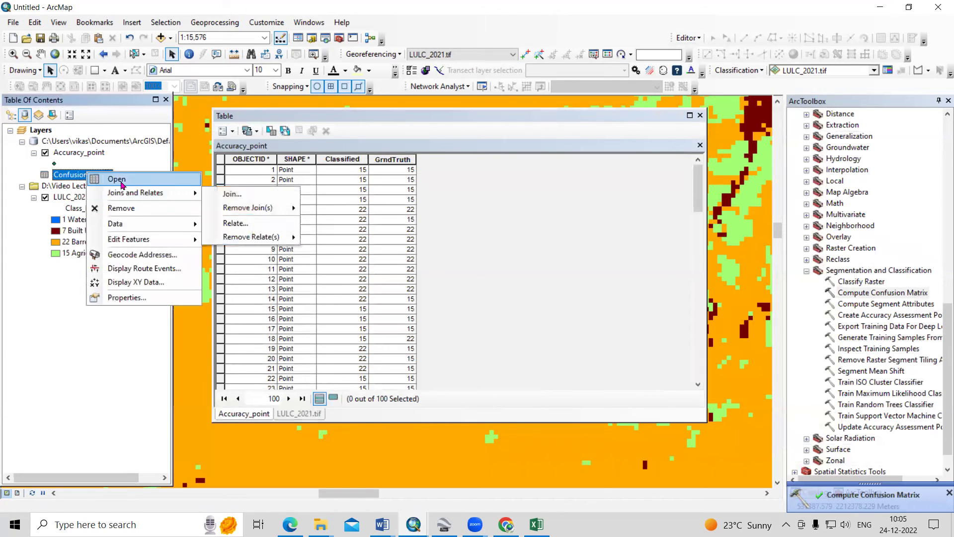
left_click(120, 180)
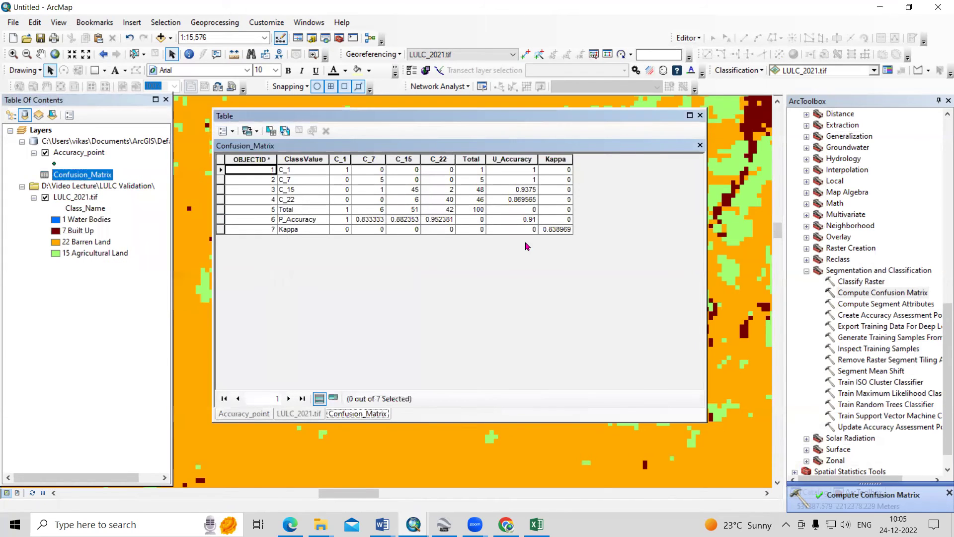
left_click(288, 229)
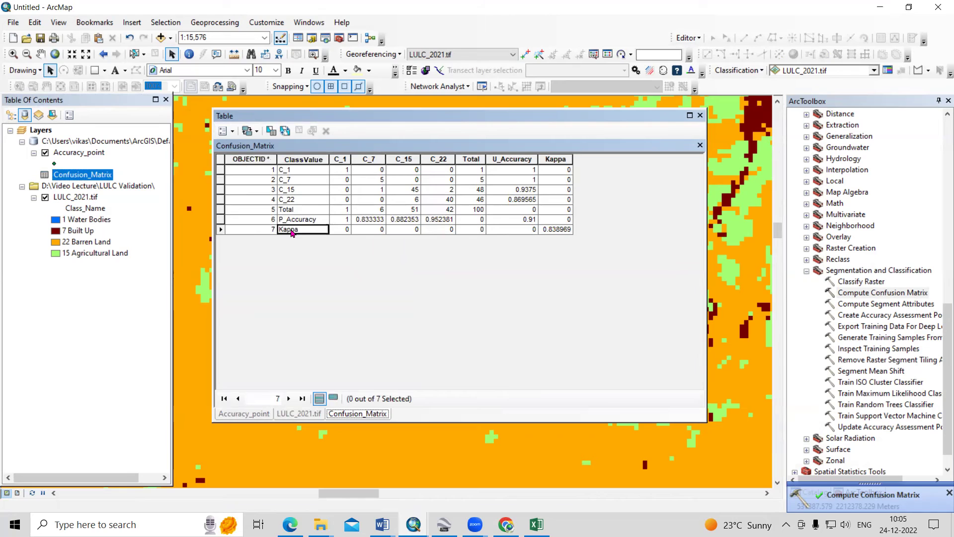
left_click(552, 230)
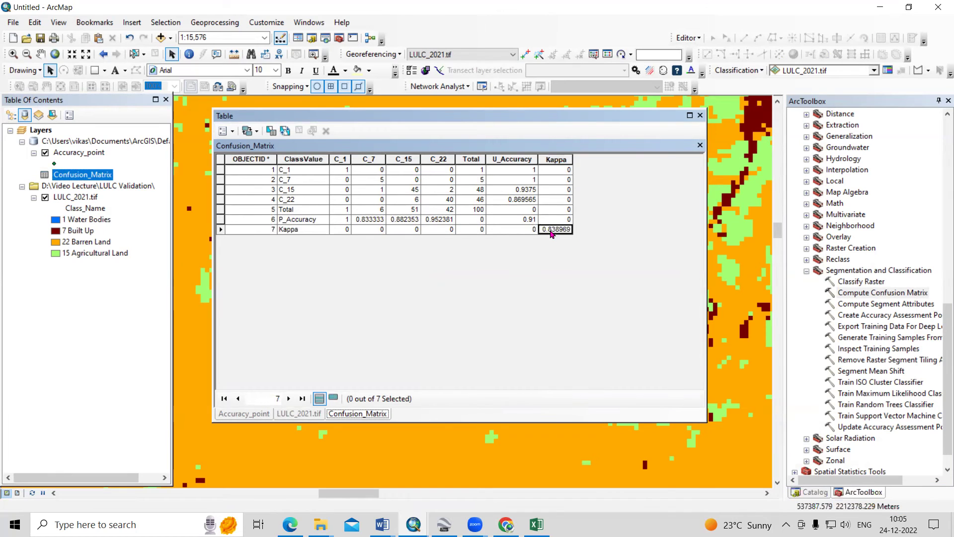
left_click(303, 220)
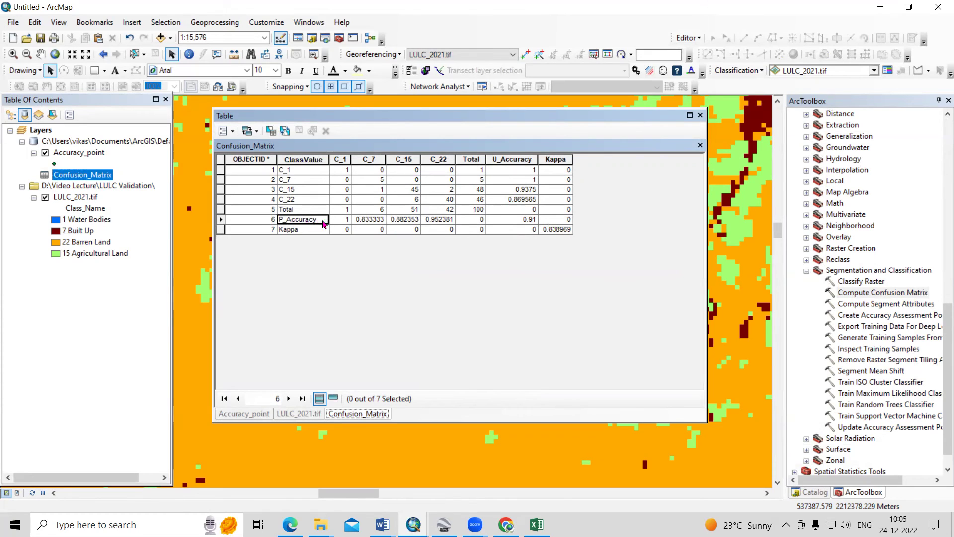
left_click(509, 174)
left_click(508, 181)
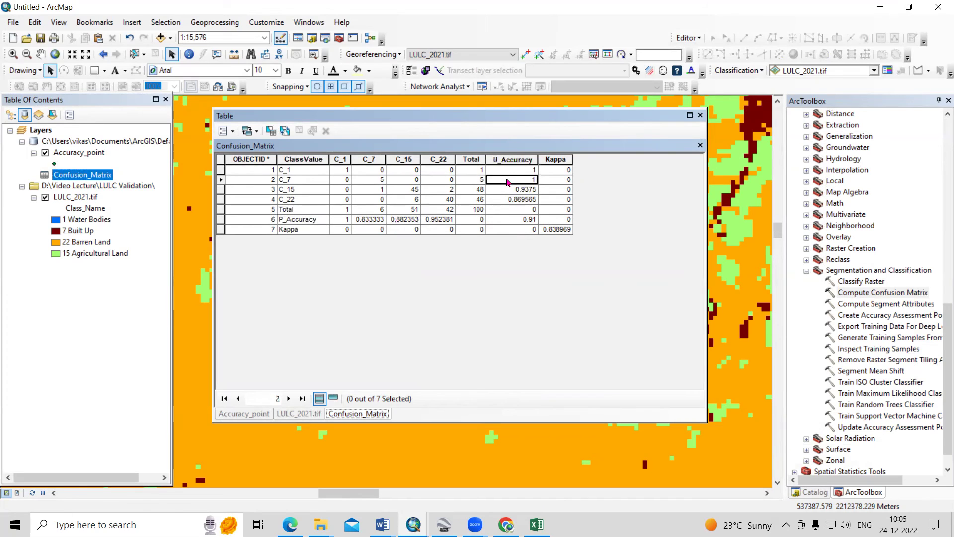
left_click(556, 231)
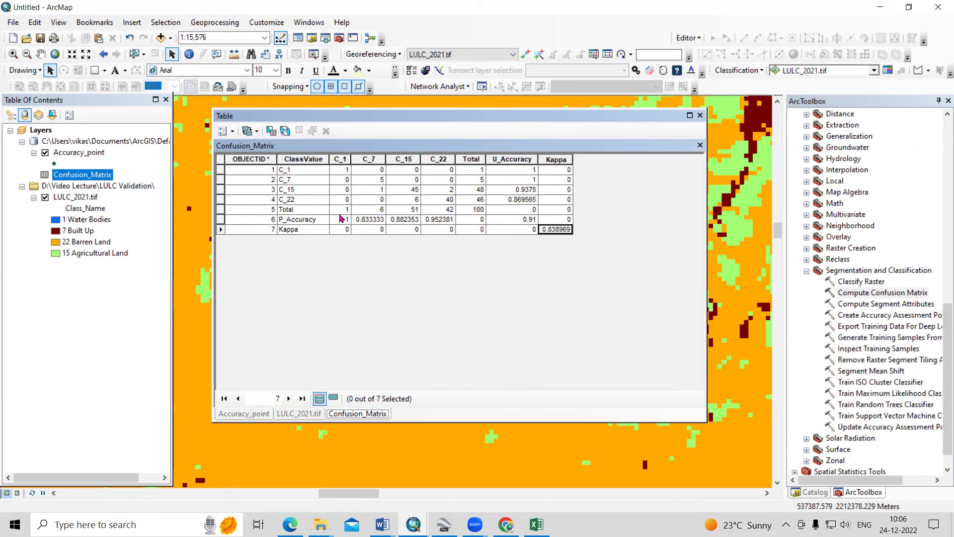
- Select all rows of the Confusion_Matrix table and make the U_Accuracy cell in the P_Accuracy row current
left_click_drag(221, 166, 256, 232)
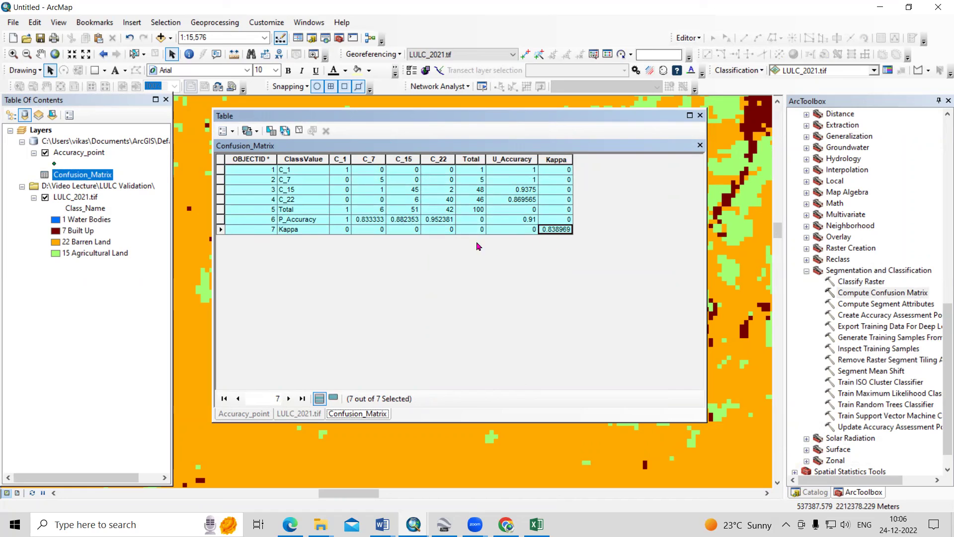
key("Up")
key("Left")
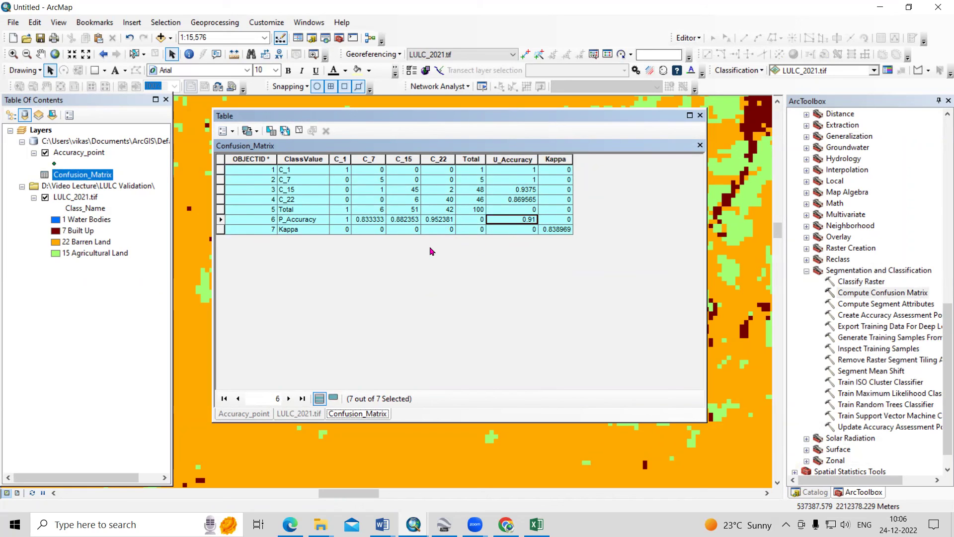